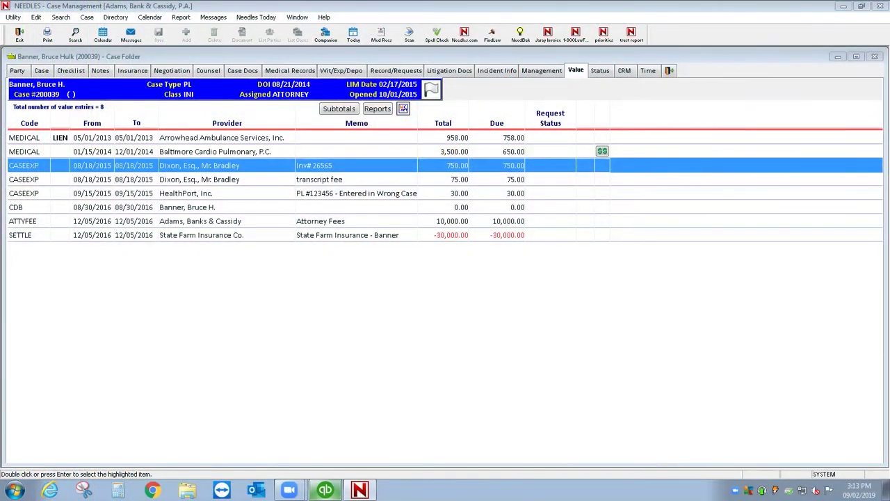
# - Switch to QuickBooks Desktop to view its customer and job list, and switch back to Needles
pyautogui.click(325, 490)
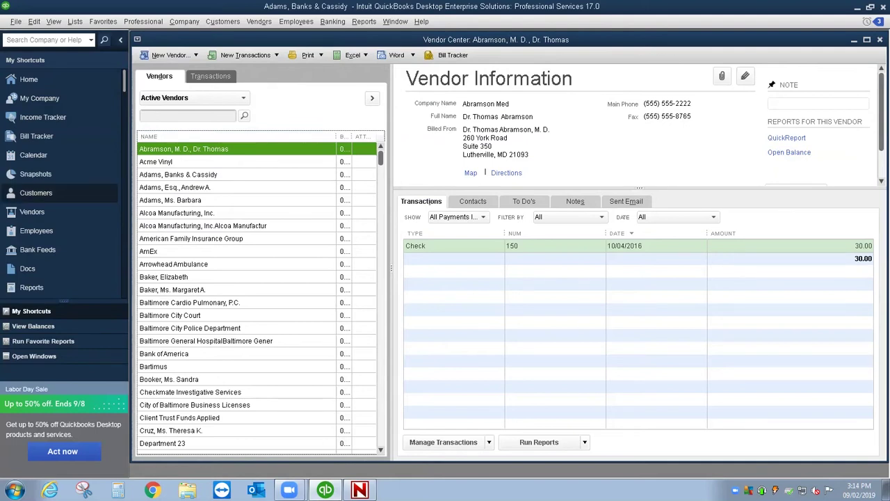
pyautogui.click(36, 193)
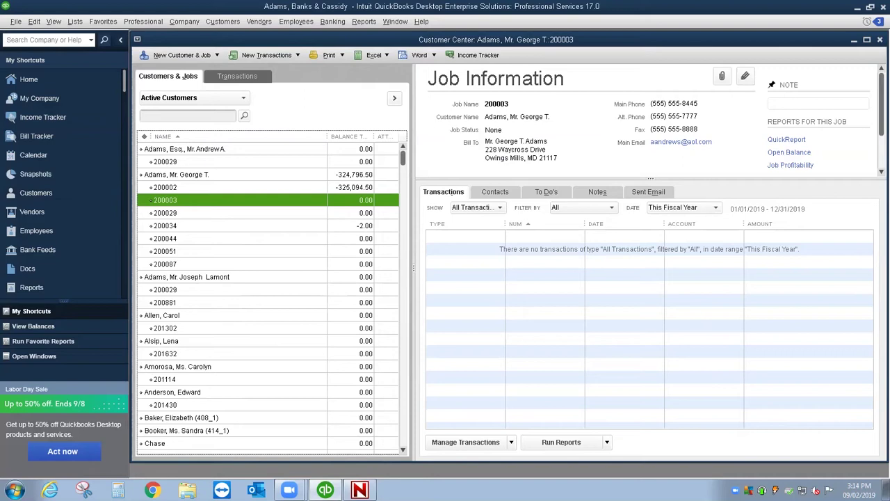
pyautogui.click(360, 490)
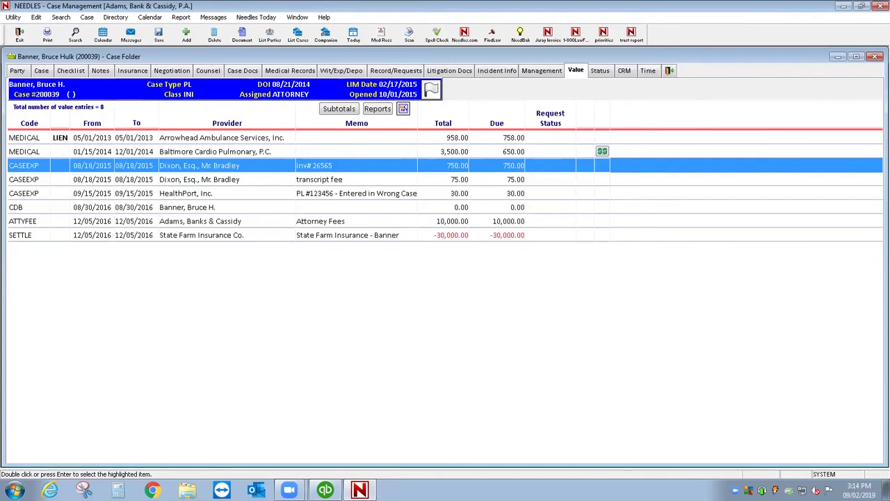
# - Request a check for the $750.00 case expense and add check requests for the transcript fee and HealthPort value items
pyautogui.press('Return')
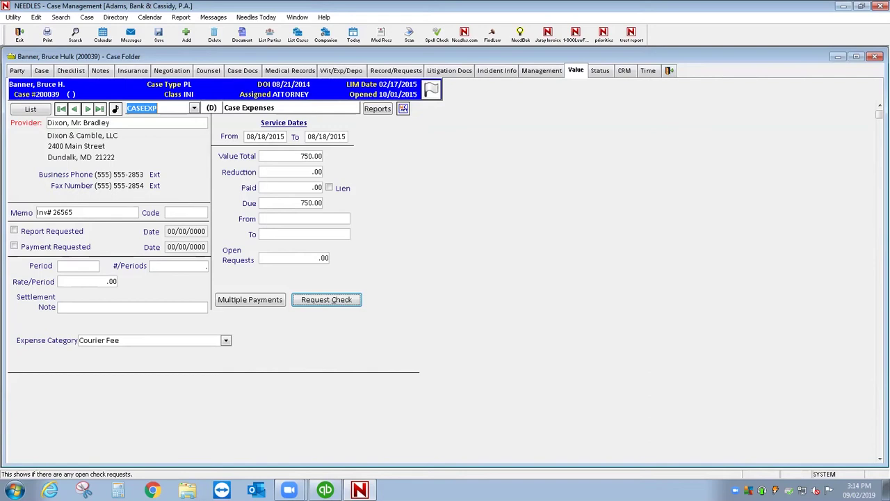
pyautogui.press('Return')
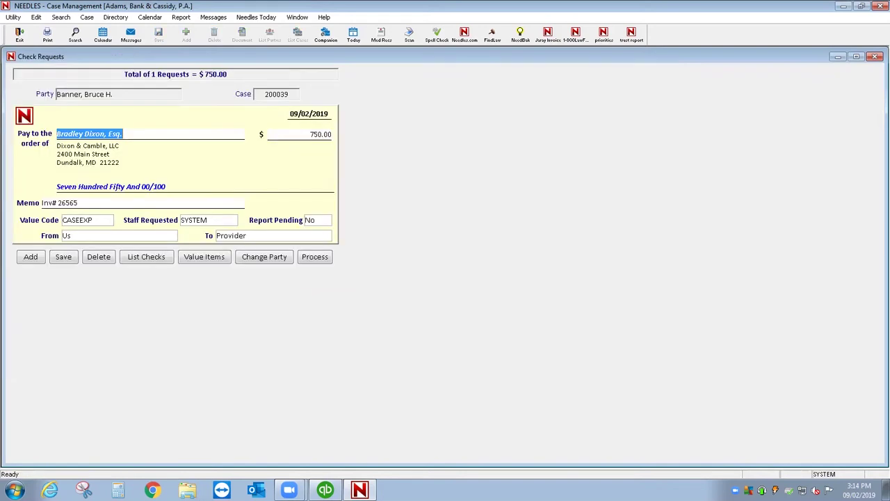
pyautogui.click(204, 256)
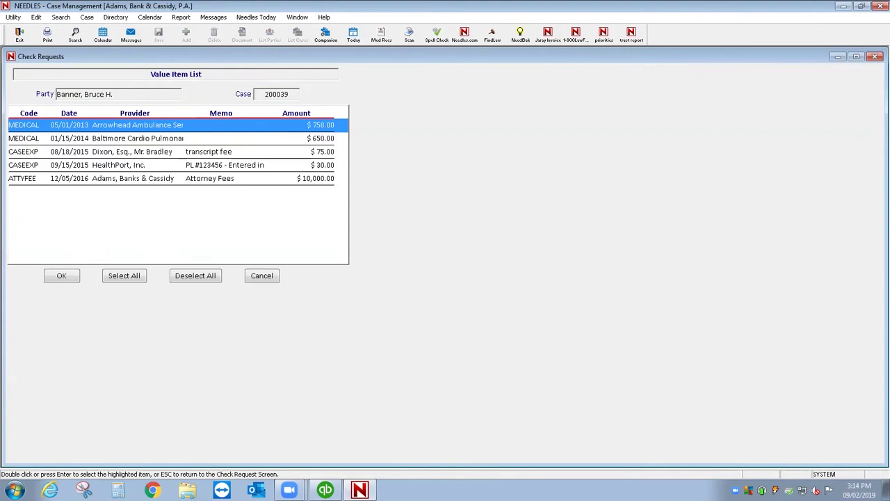
pyautogui.click(174, 151)
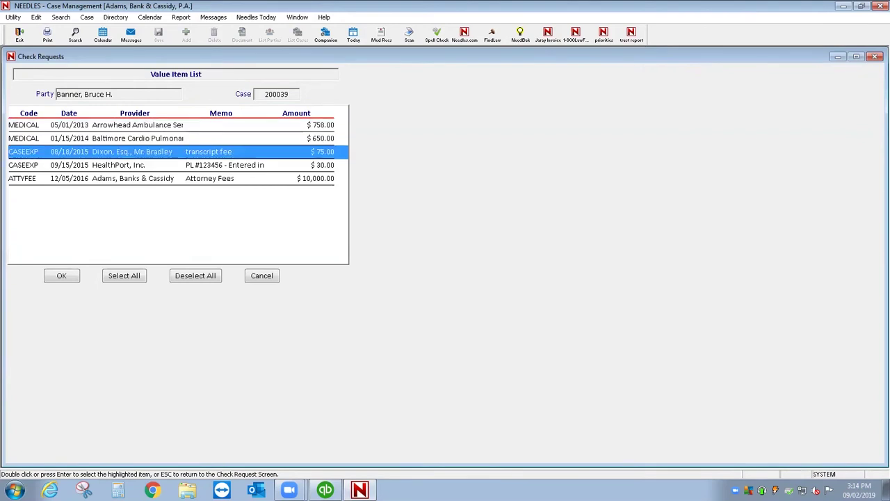
pyautogui.keyDown('ctrl'); pyautogui.click(174, 165); pyautogui.keyUp('ctrl')
pyautogui.press('Return')
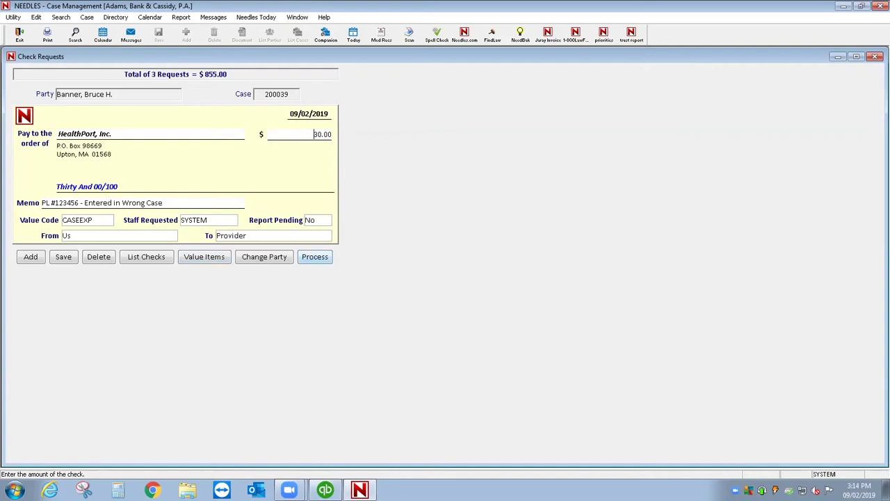
# - Process the three requested checks, close their summary, and reopen the $750.00 case expense from the value list
pyautogui.click(314, 257)
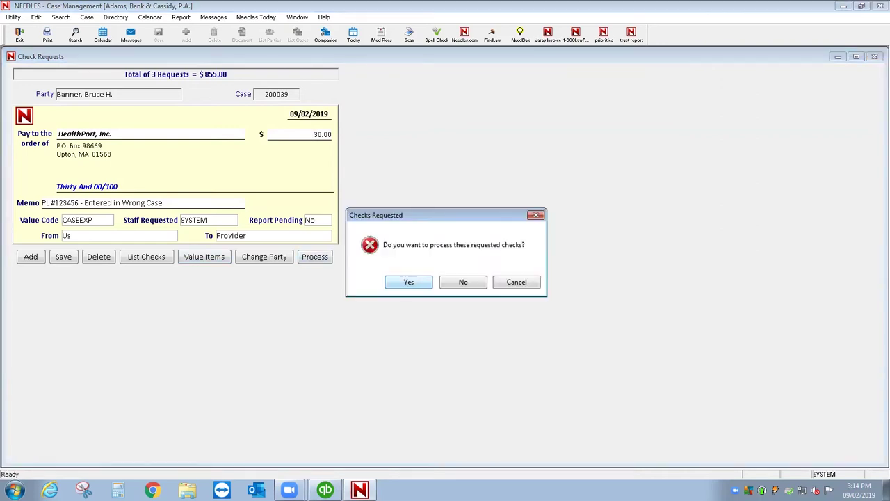
pyautogui.press('Return')
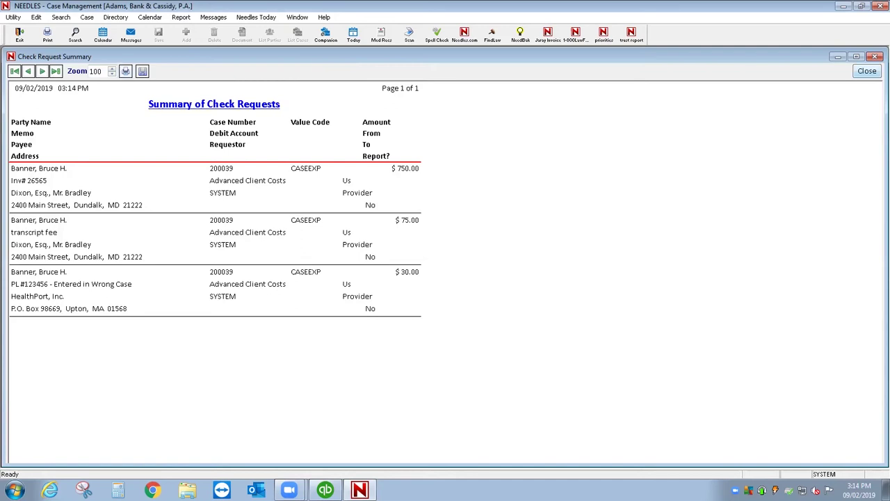
pyautogui.click(866, 71)
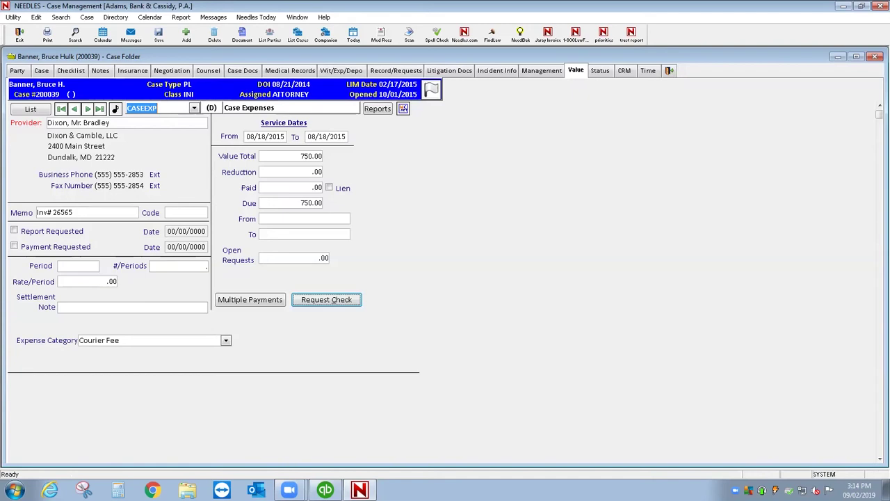
pyautogui.click(31, 109)
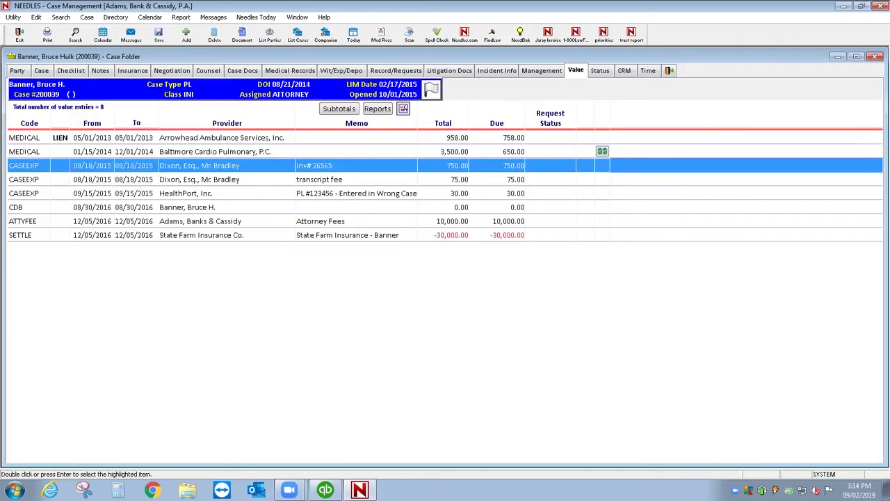
pyautogui.doubleClick(299, 166)
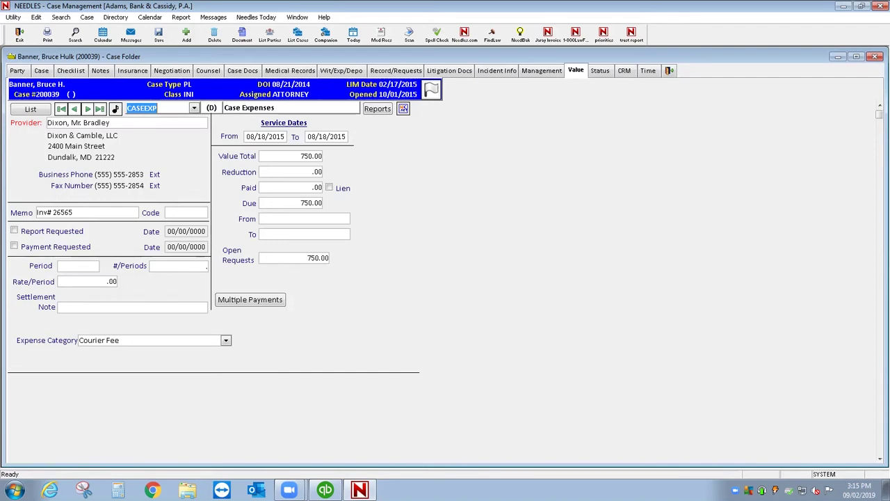
# - Open the selection of requested checks for export to QuickBooks
pyautogui.click(86, 17)
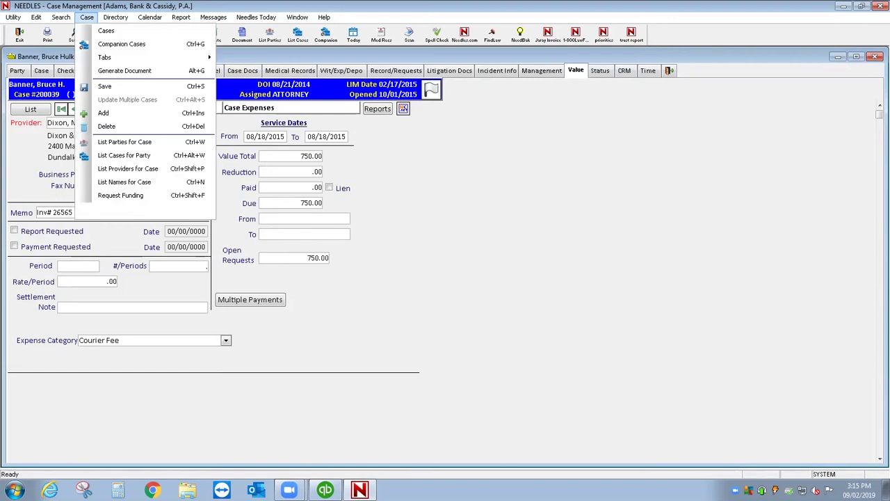
pyautogui.moveTo(139, 211)
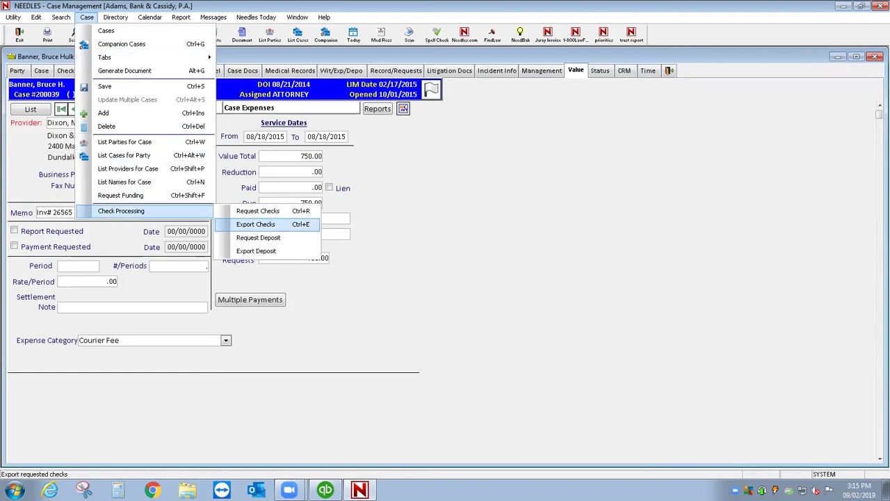
pyautogui.press('Return')
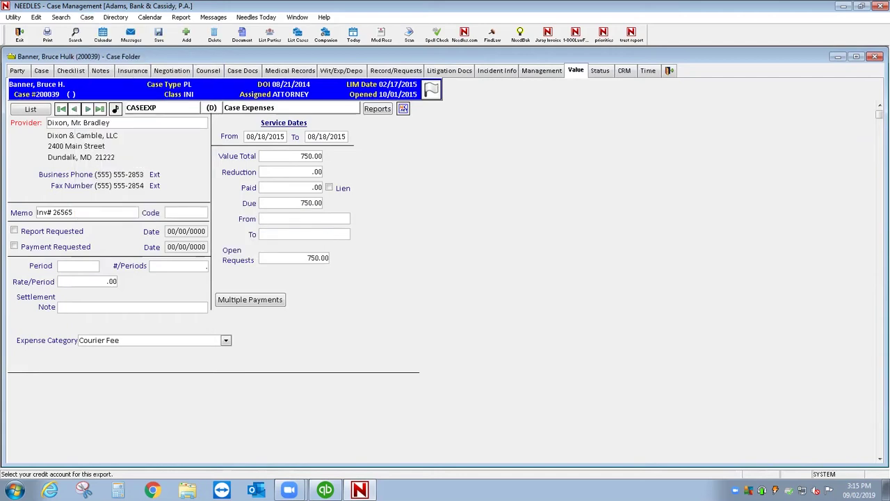
pyautogui.press('Tab')
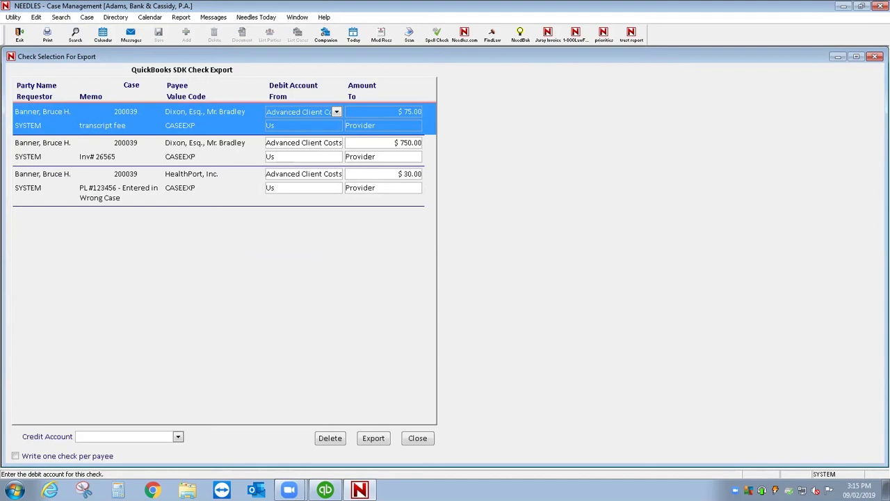
# - Set the debit account of the transcript fee check to Advanced Client Costs:Court Costs
pyautogui.press('Tab')
pyautogui.hotkey('shift', 'Tab')
pyautogui.hotkey('alt', 'Down')
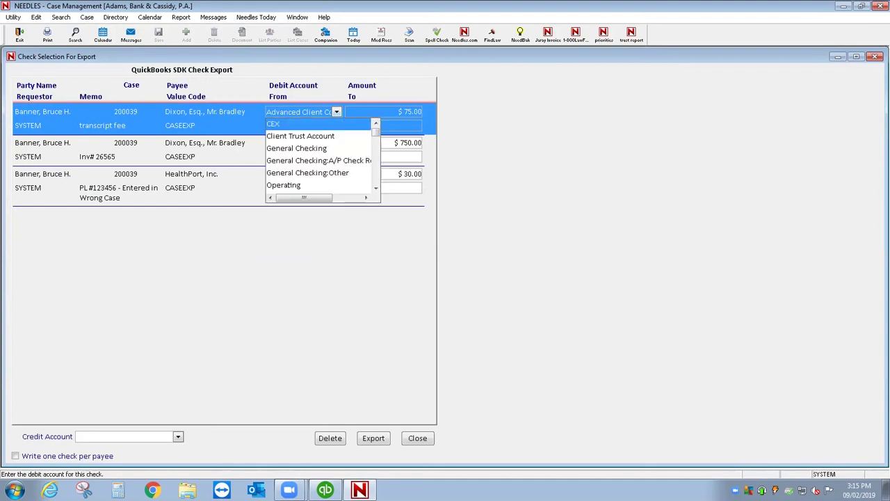
pyautogui.scroll(-8, 318, 154)
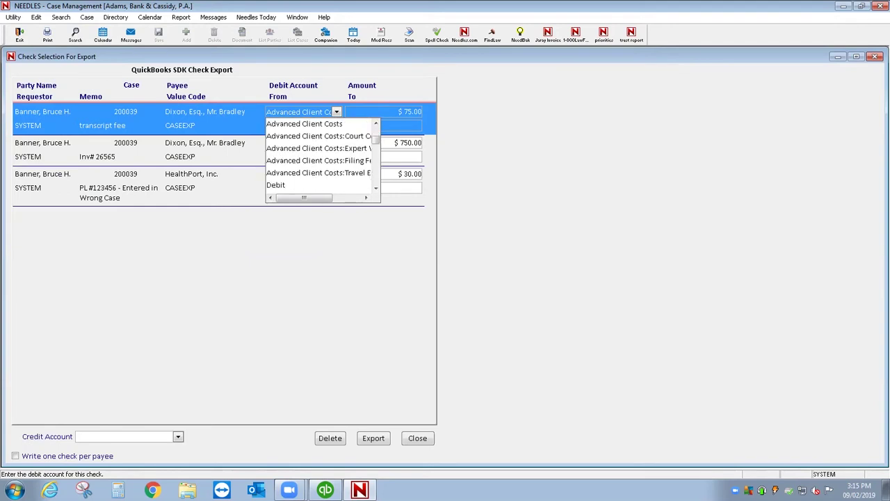
pyautogui.press('Return')
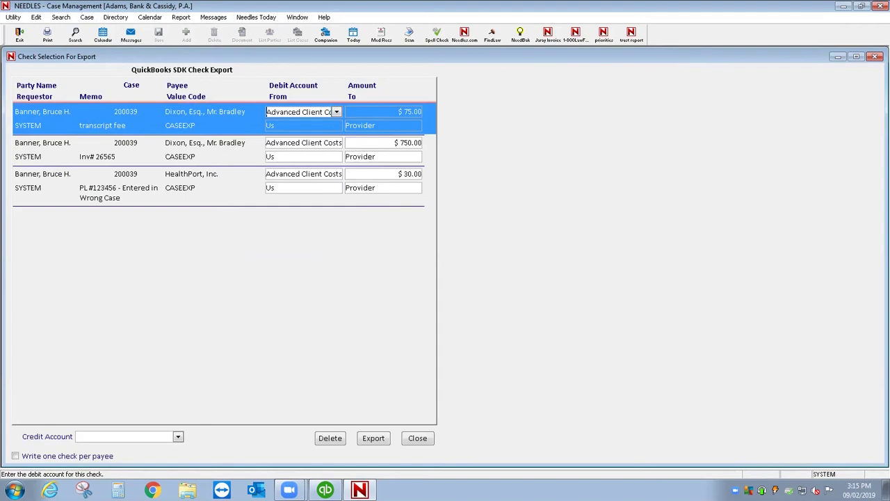
pyautogui.click(178, 436)
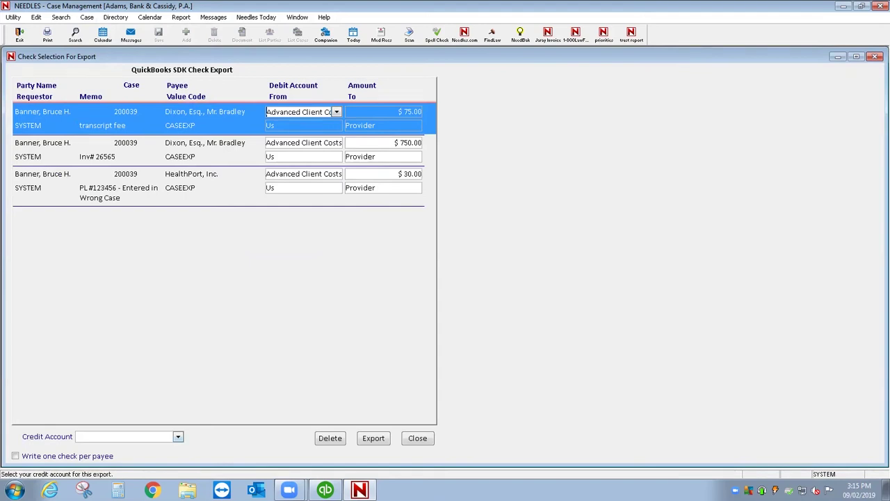
pyautogui.hotkey('alt', 'Down')
pyautogui.scroll(-1, 160, 398)
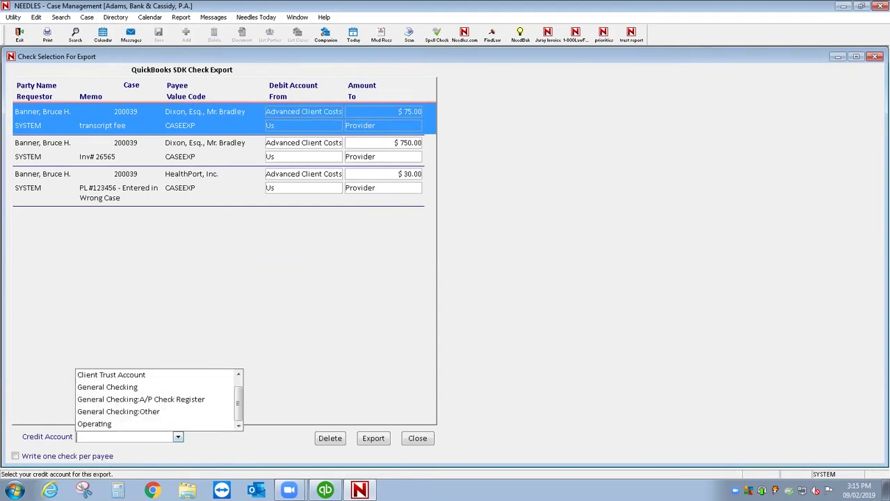
pyautogui.scroll(1, 159, 398)
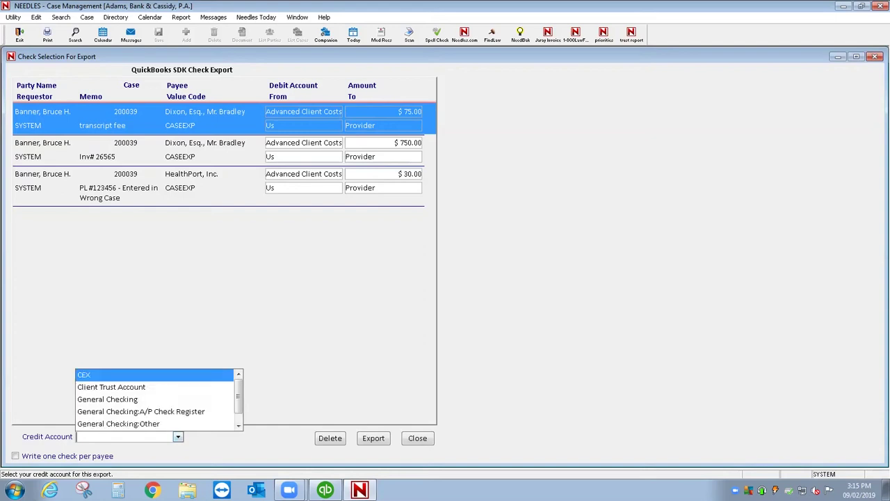
# - Select all three checks for export and set the credit account to General Checking
pyautogui.click(298, 112)
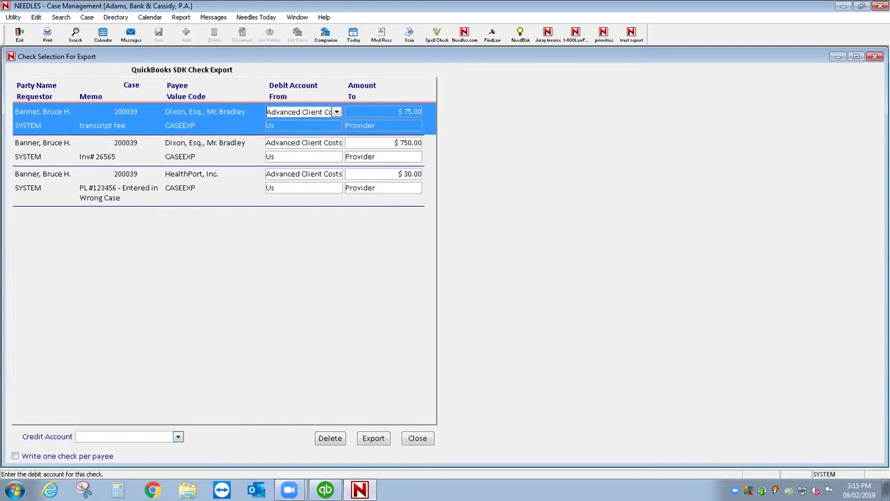
pyautogui.keyDown('shift'); pyautogui.click(298, 175); pyautogui.keyUp('shift')
pyautogui.click(178, 436)
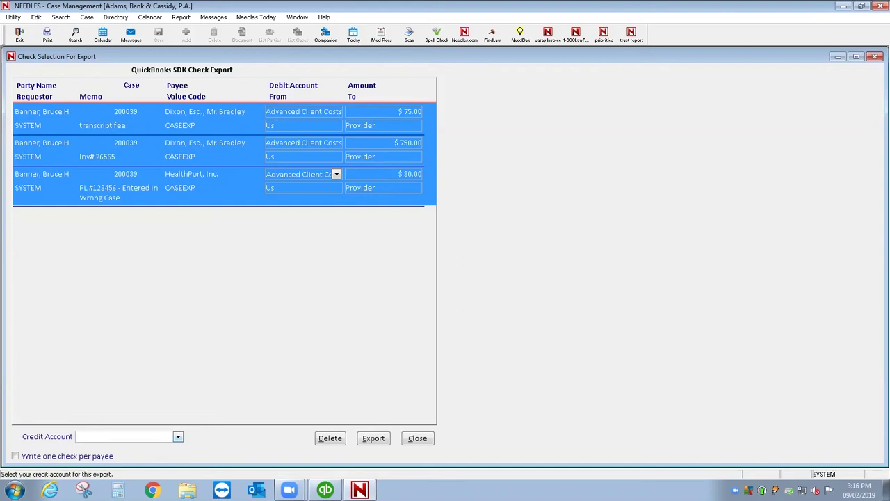
pyautogui.press('Down')
pyautogui.press('Down')
pyautogui.press('Return')
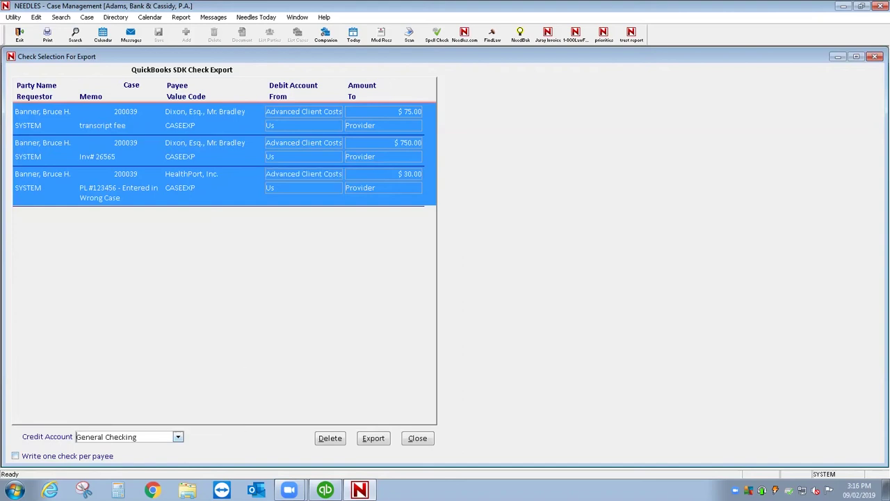
# - Export the selected checks with one check written per payee, and close the export summary and check selection
pyautogui.press('Tab')
pyautogui.press('space')
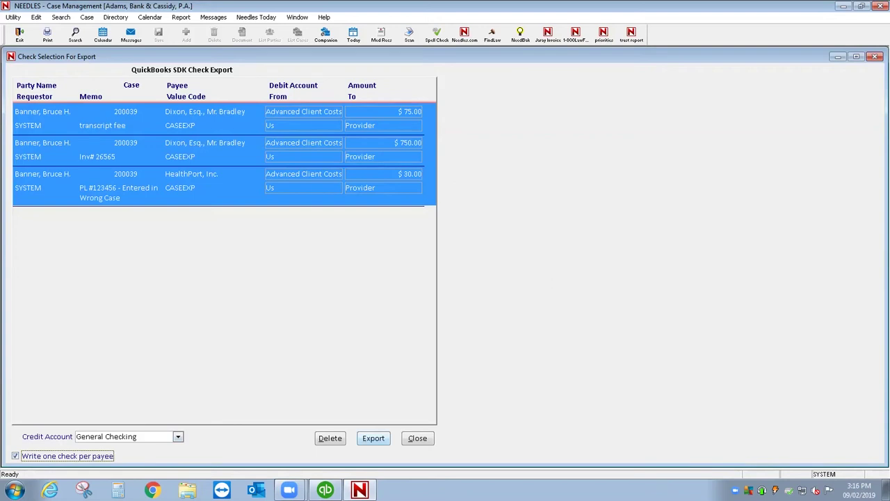
pyautogui.press('Return')
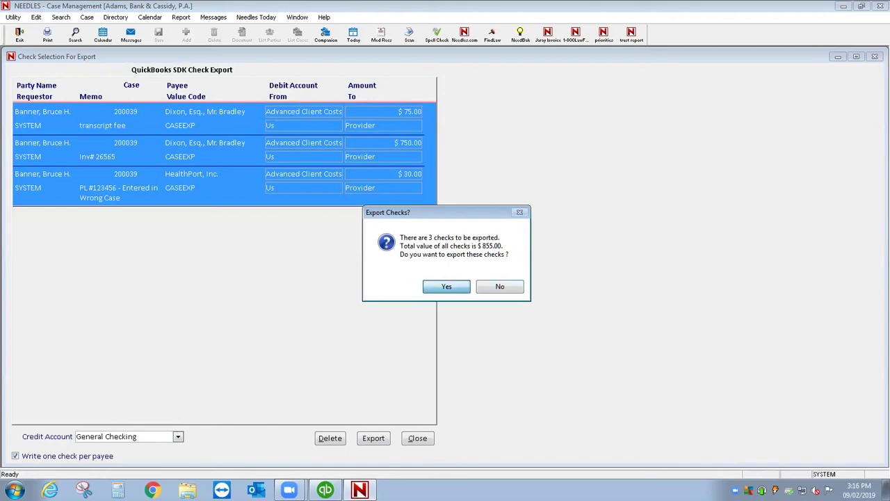
pyautogui.press('Return')
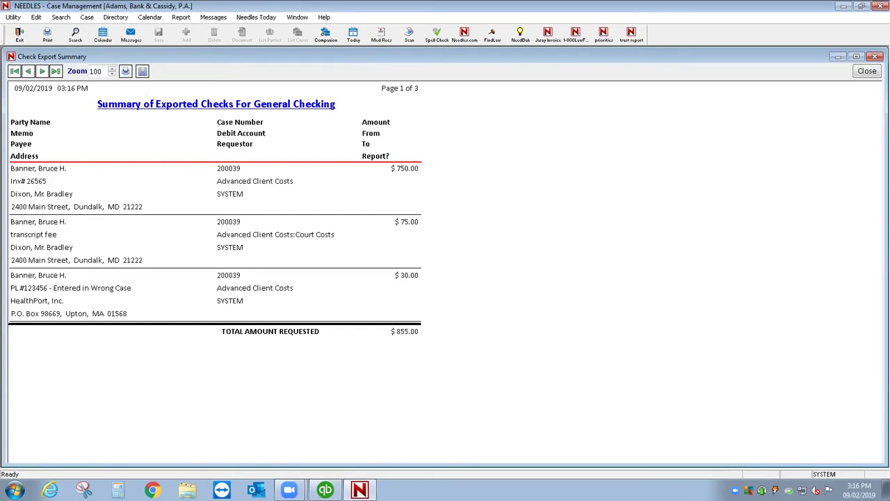
pyautogui.click(867, 70)
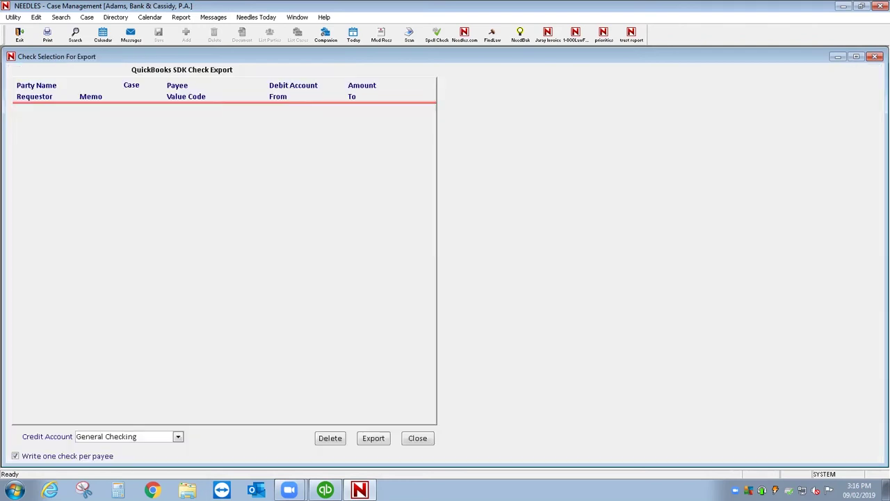
pyautogui.click(417, 438)
# - Switch to QuickBooks Desktop and open the selection of checks to print
pyautogui.click(324, 489)
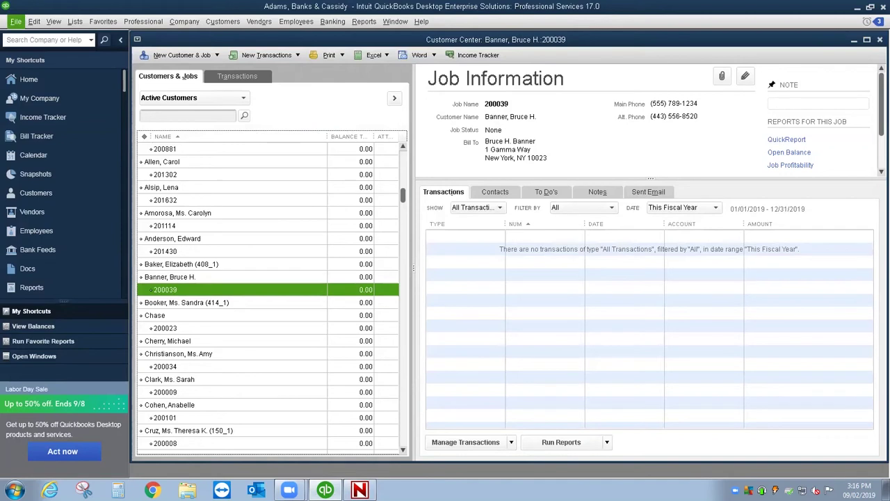
pyautogui.click(15, 21)
pyautogui.moveTo(41, 196)
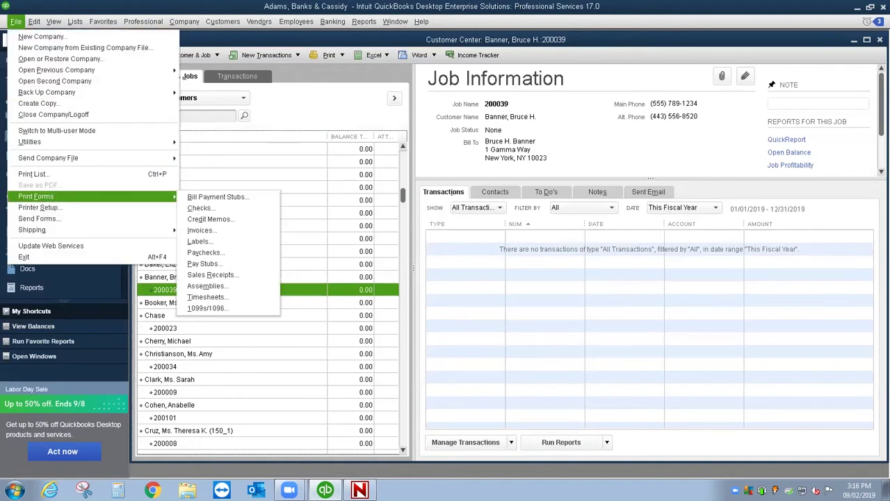
pyautogui.click(201, 207)
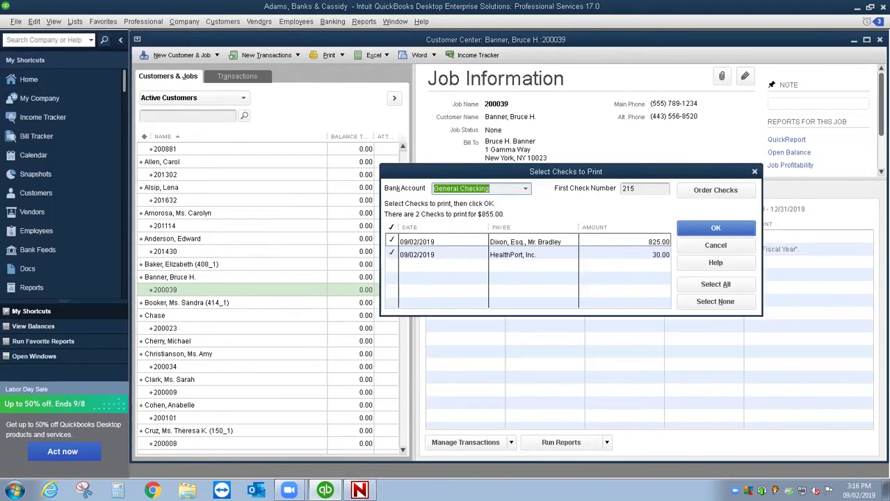
# - Set the first check number to 350 and print the selected General Checking checks
pyautogui.press('Tab')
pyautogui.press('BackSpace')
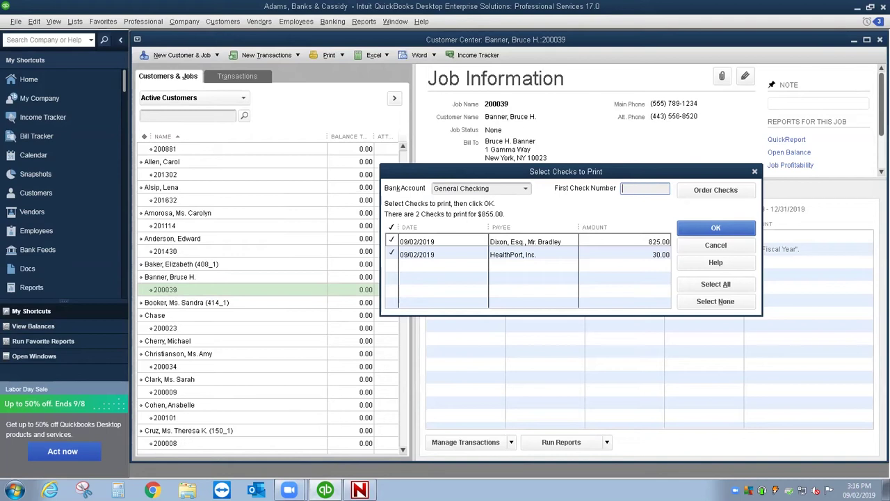
pyautogui.write('350')
pyautogui.click(715, 227)
pyautogui.click(532, 132)
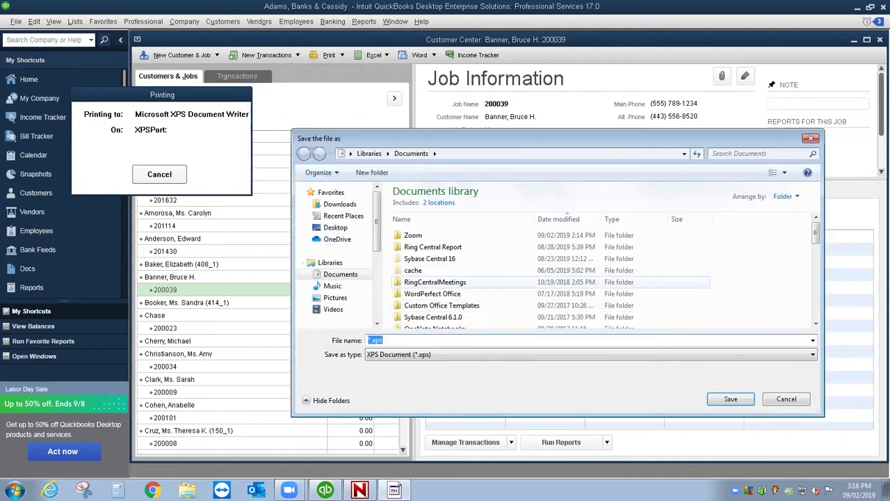
# - Save the printed checks as the XPS document "checks", replacing the existing file, and confirm that they printed correctly
pyautogui.write('checks')
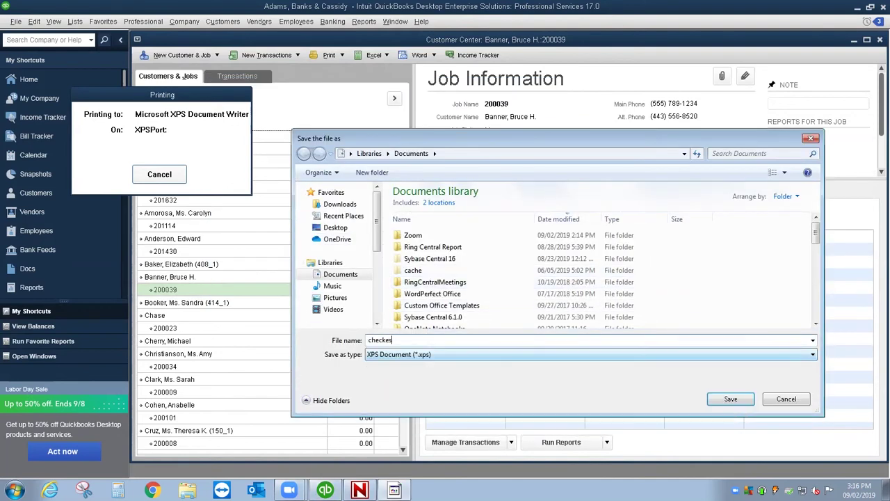
pyautogui.press('BackSpace')
pyautogui.press('BackSpace')
pyautogui.write('s')
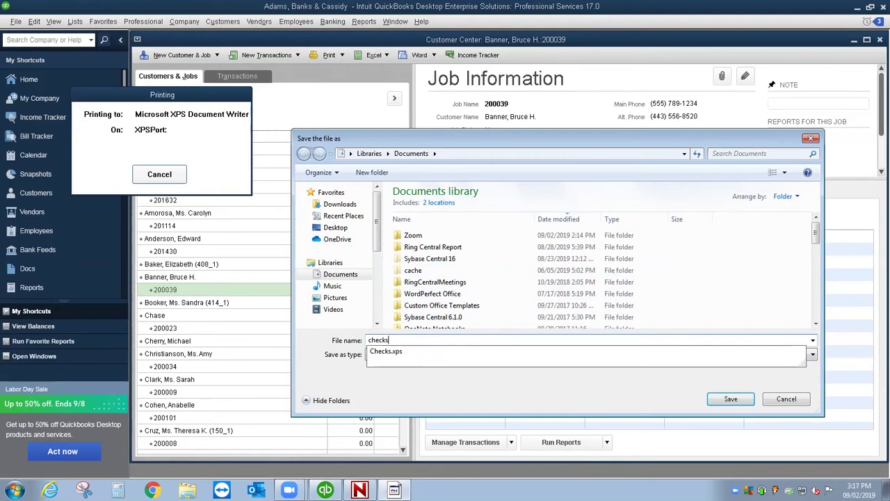
pyautogui.press('Return')
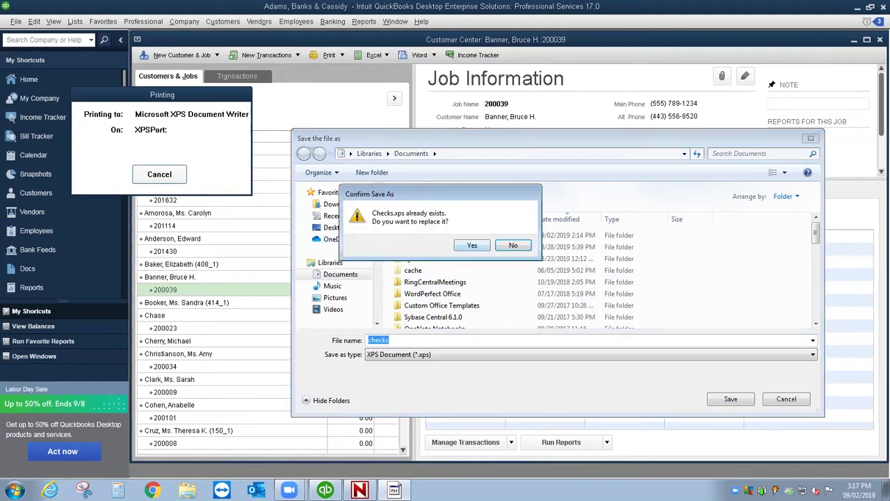
pyautogui.press('Return')
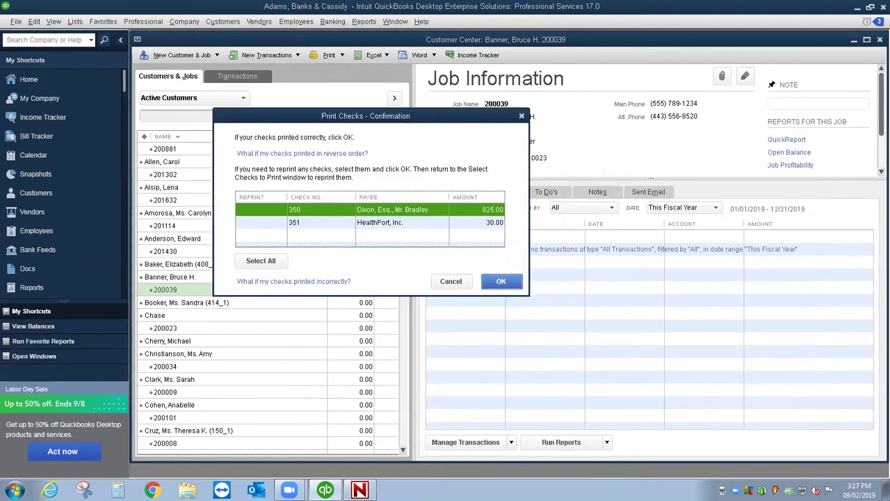
pyautogui.press('Return')
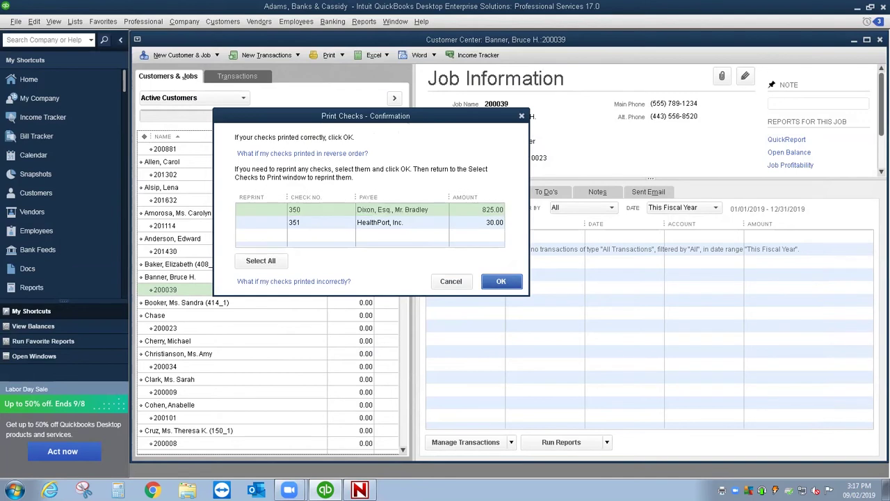
pyautogui.press('Return')
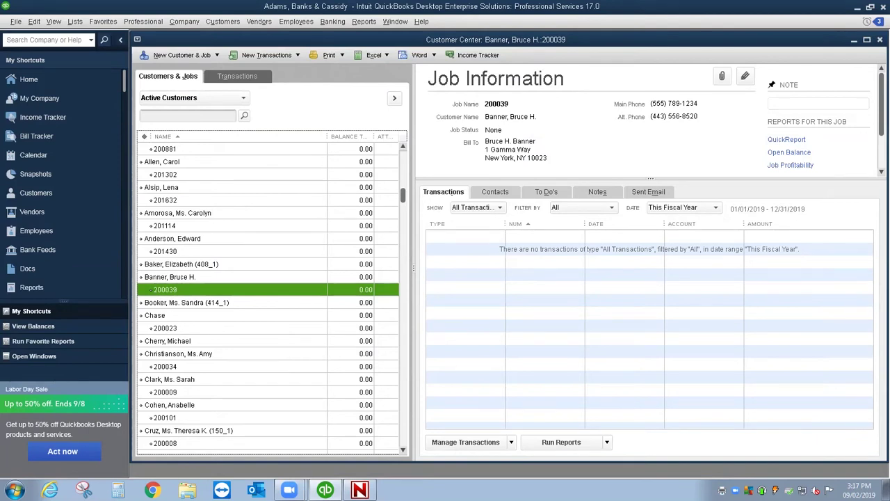
# - Check the customer and job 200039 for transactions, and review the expense lines of the vendor's check 350 before closing it
pyautogui.click(171, 277)
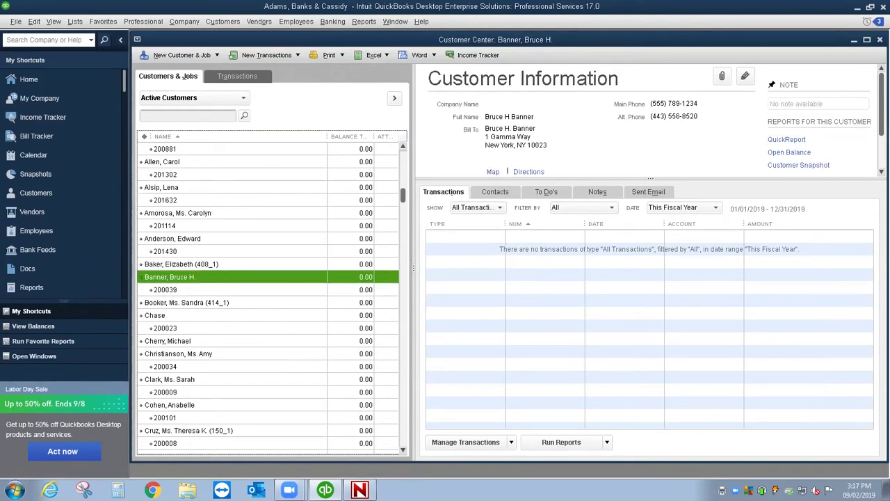
pyautogui.click(166, 289)
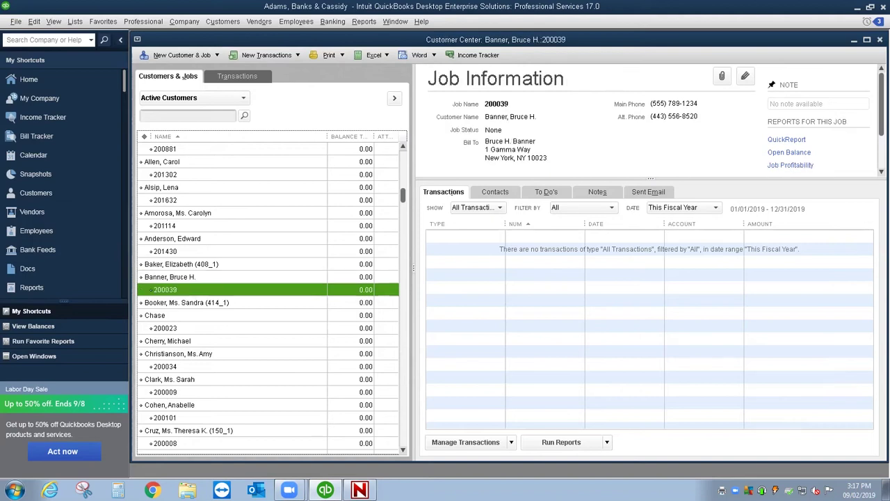
pyautogui.click(32, 211)
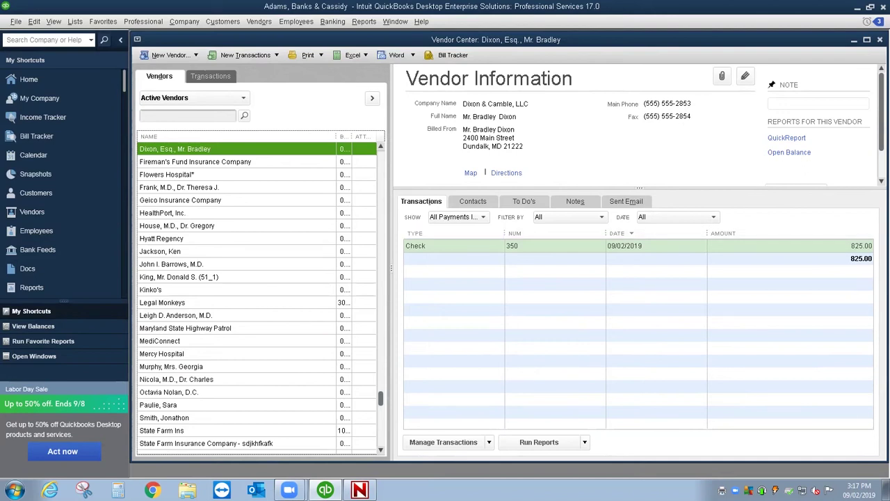
pyautogui.doubleClick(521, 246)
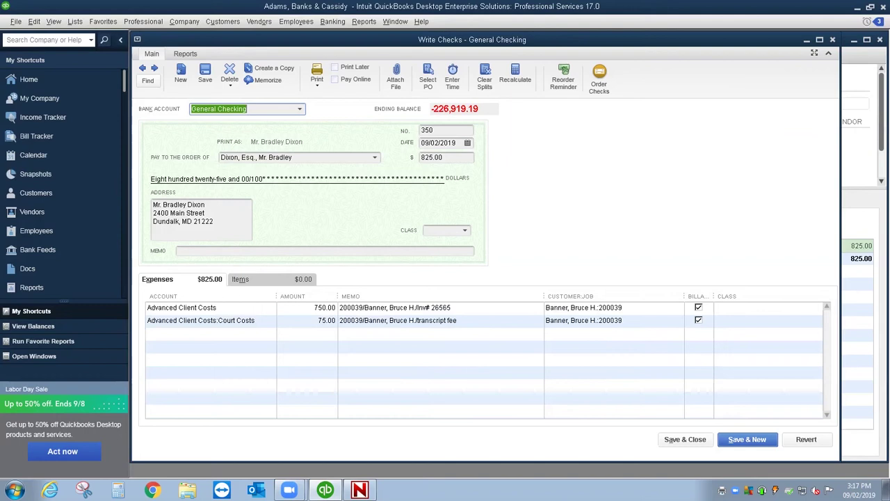
pyautogui.click(685, 439)
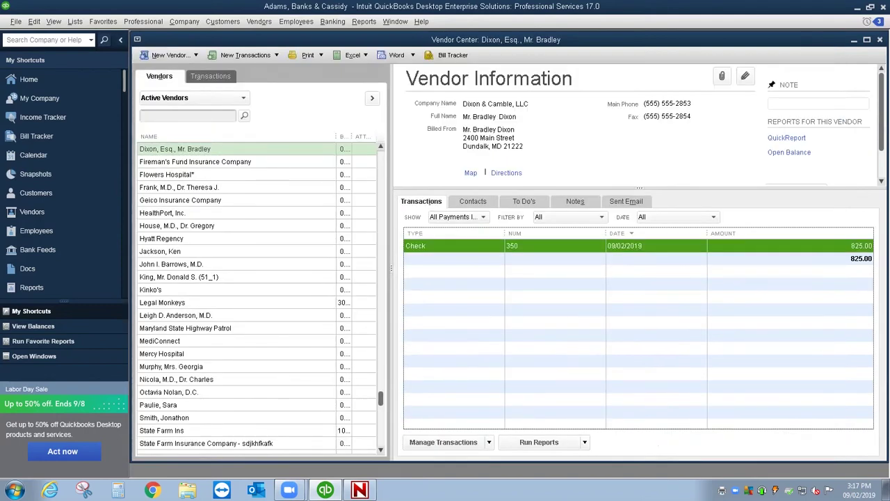
# - Switch to Needles and review the case's list of value entries and its value subtotals
pyautogui.click(359, 490)
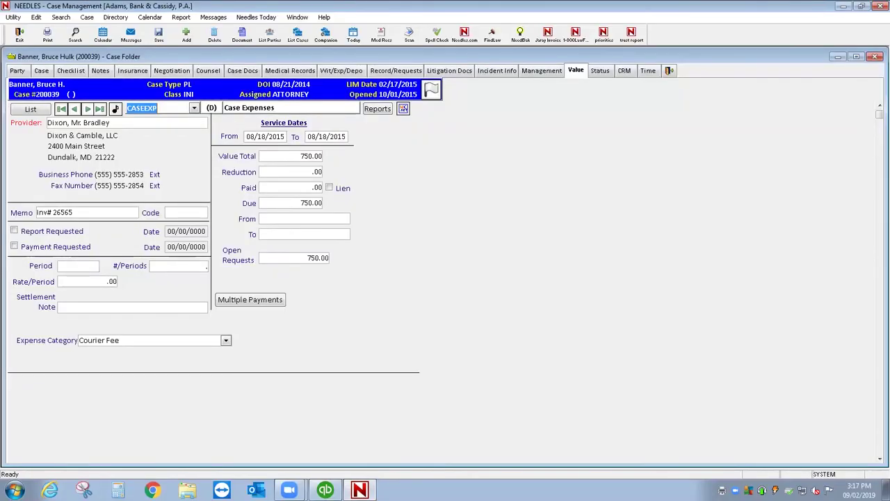
pyautogui.click(30, 109)
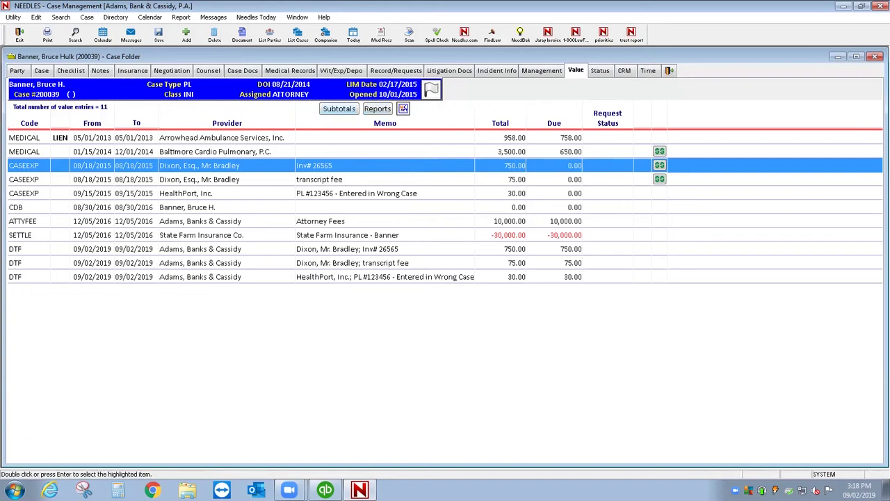
pyautogui.click(338, 108)
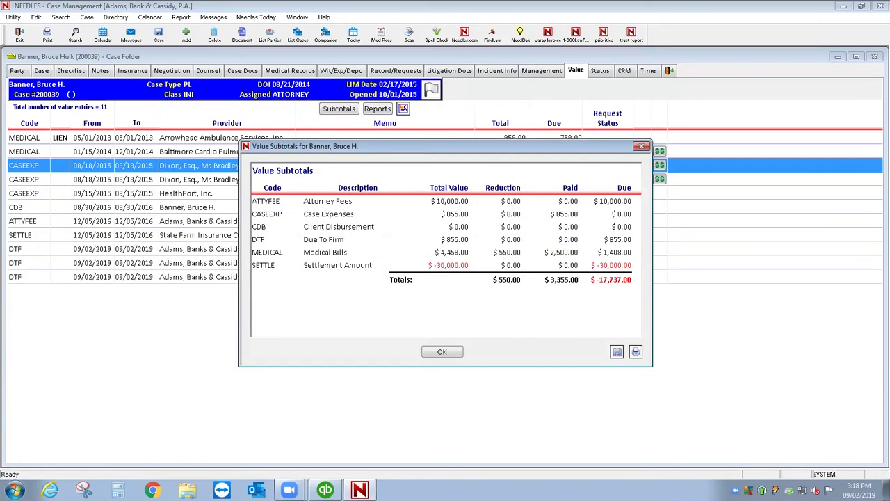
pyautogui.press('Return')
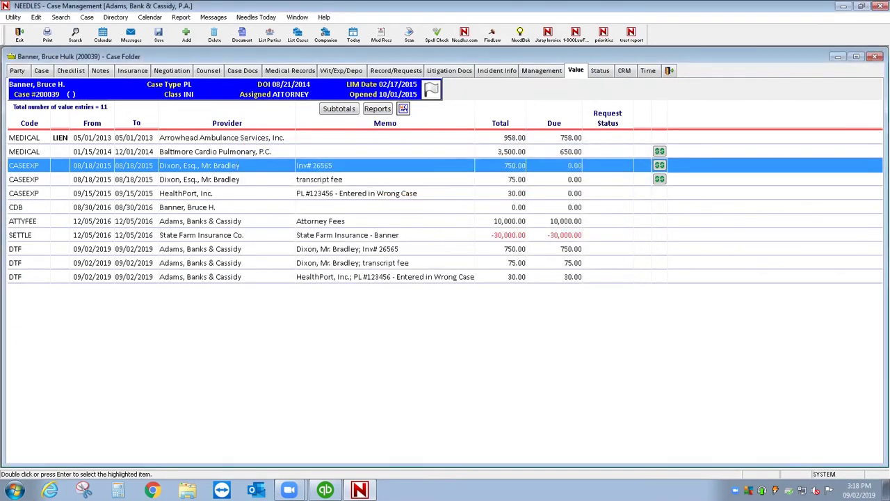
# - Set the value total of the Client Disbursement (CDB) entry to 17,737.00 and save the change
pyautogui.click(385, 235)
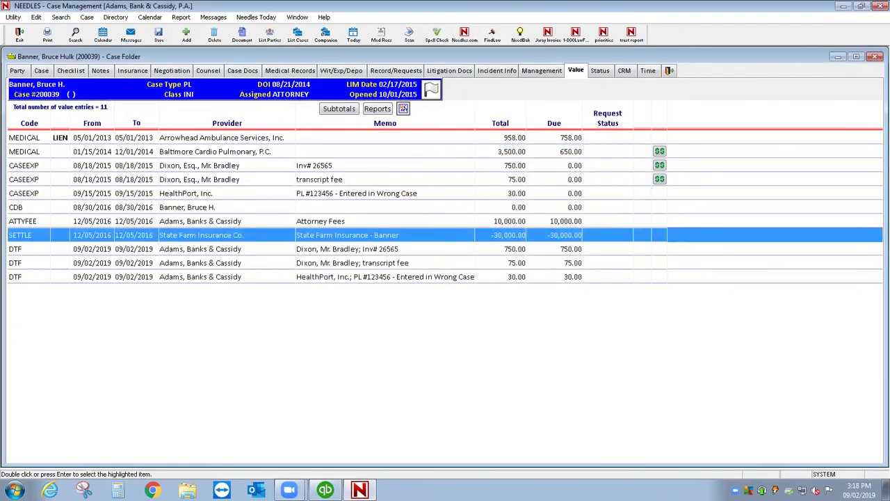
pyautogui.doubleClick(299, 207)
pyautogui.click(306, 156)
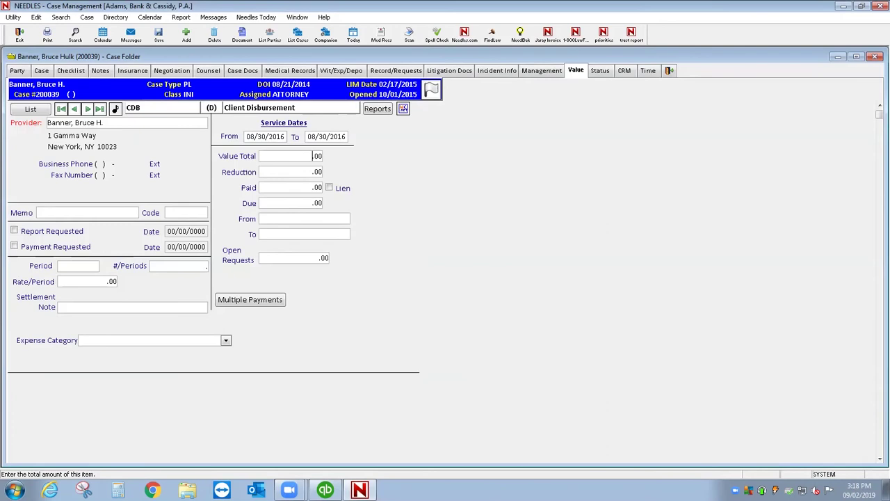
pyautogui.write('17737')
pyautogui.click(31, 109)
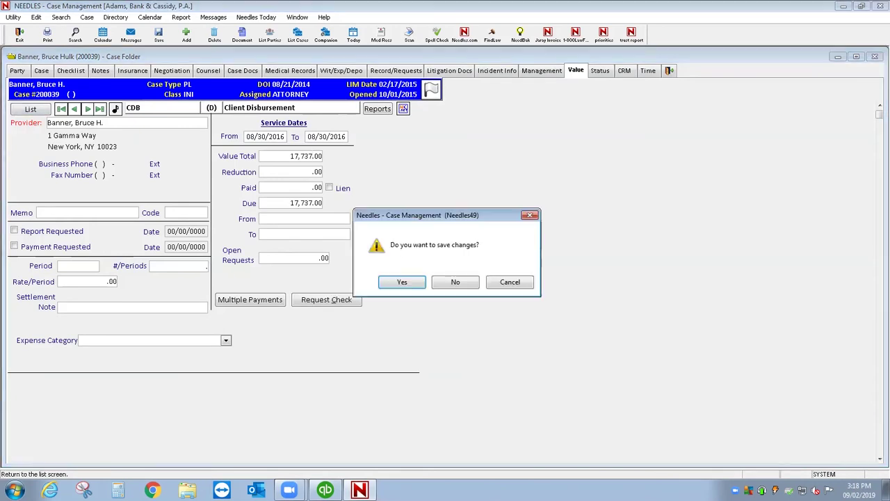
pyautogui.click(402, 282)
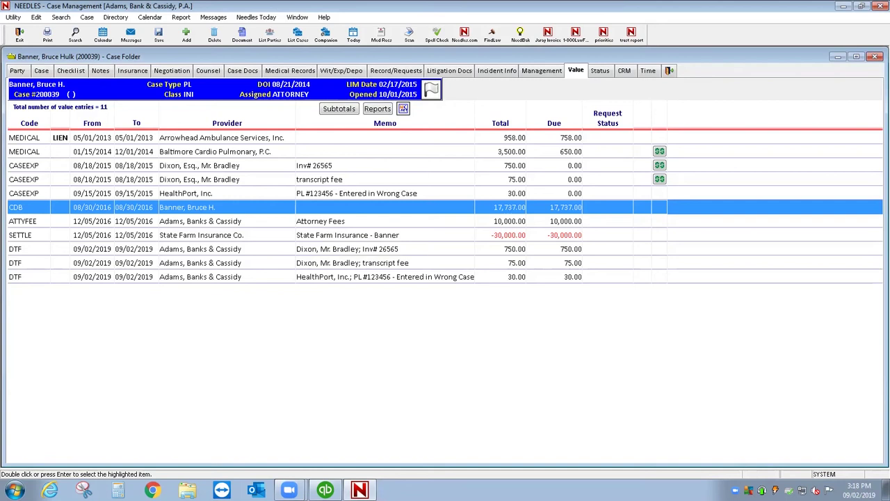
# - Request a deposit for the State Farm settlement entry with check number 6595, process it, and close the request summary
pyautogui.doubleClick(299, 235)
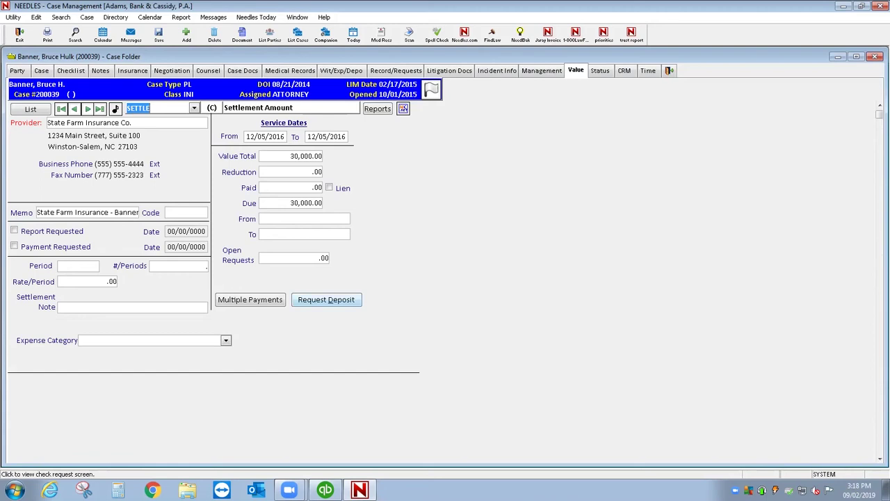
pyautogui.click(326, 299)
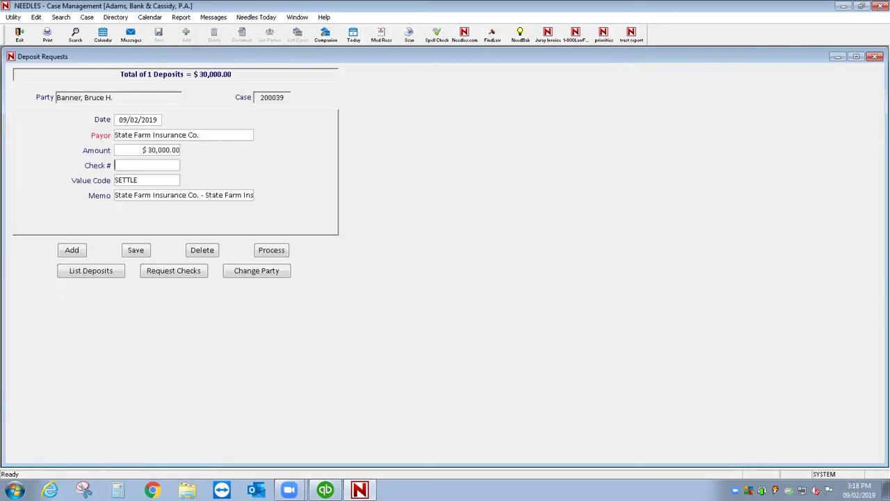
pyautogui.write('6595')
pyautogui.click(271, 249)
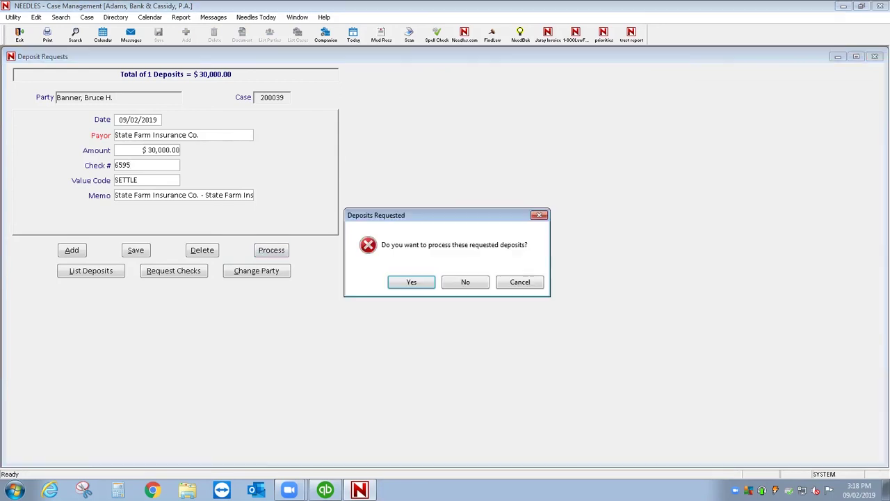
pyautogui.press('Return')
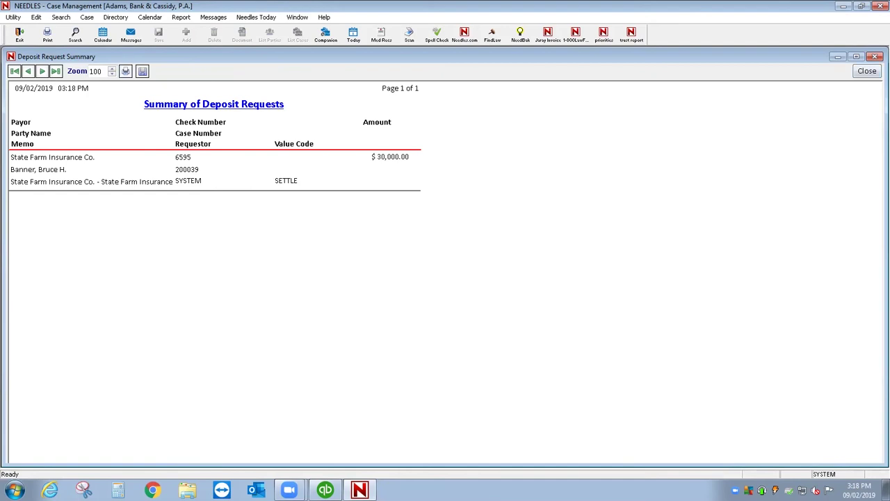
pyautogui.click(867, 71)
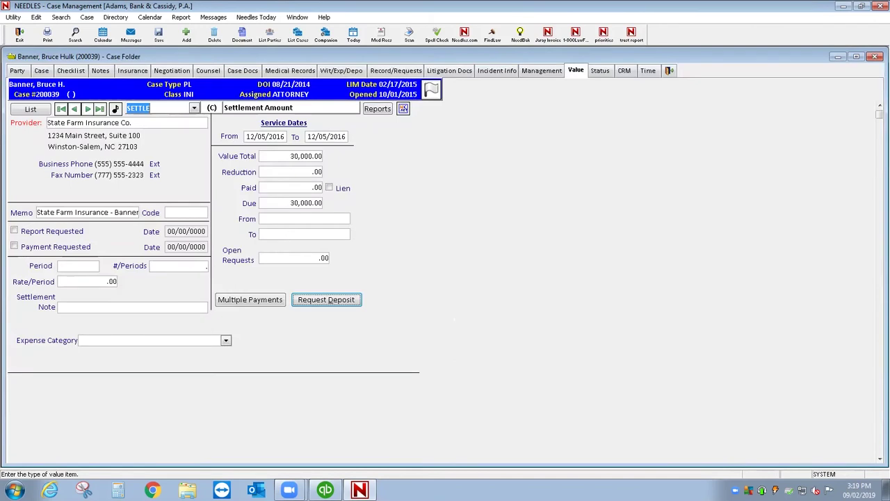
# - Reopen the settlement entry to check its open request, and bring up the selection of deposits for export
pyautogui.click(576, 70)
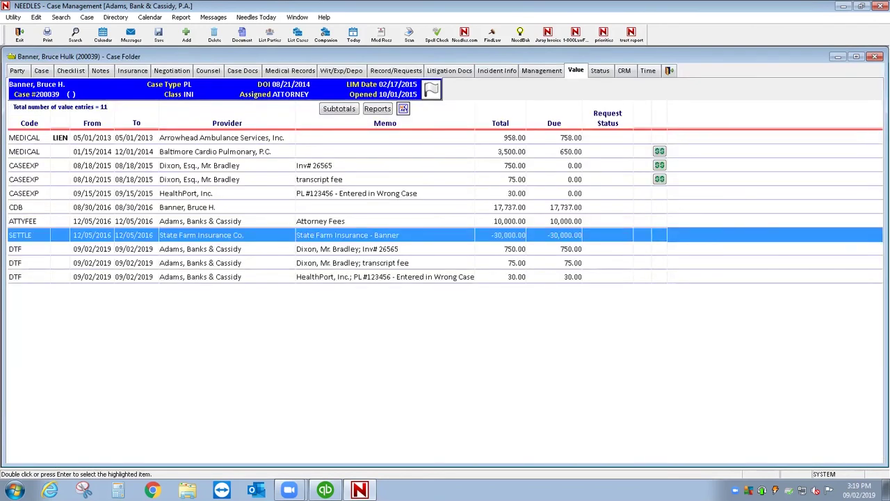
pyautogui.press('Return')
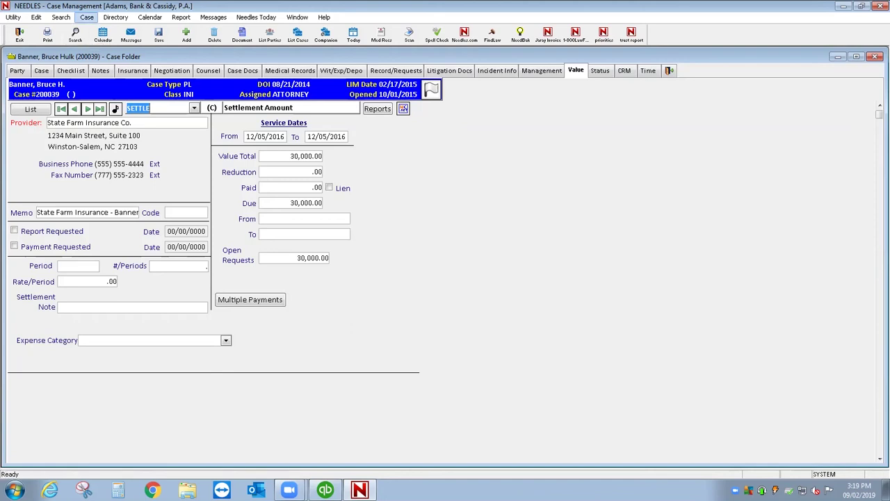
pyautogui.click(86, 17)
pyautogui.moveTo(121, 211)
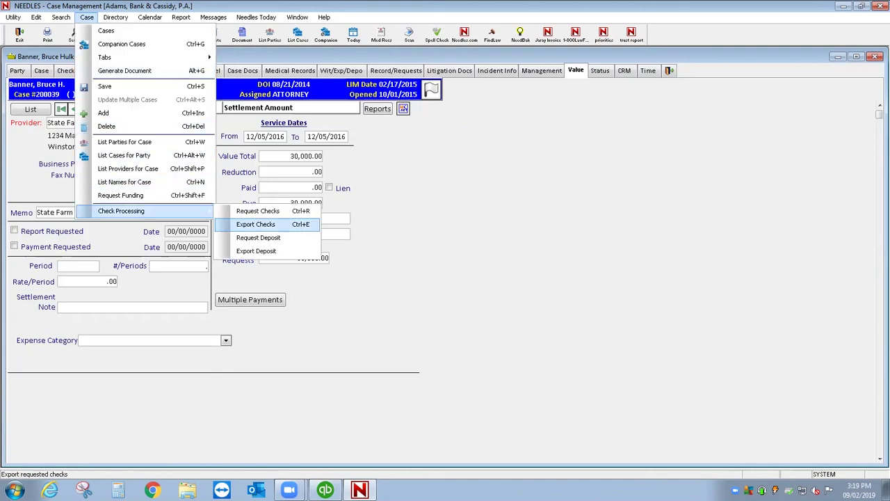
pyautogui.click(256, 250)
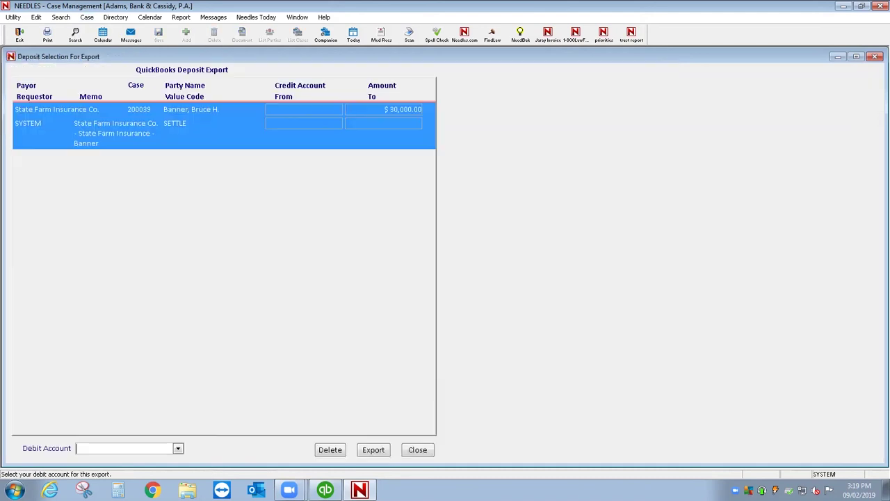
# - Set the settlement deposit's credit account to Client Trust Liability and the export's debit account to Client Trust Account
pyautogui.click(304, 109)
pyautogui.scroll(-7, 320, 157)
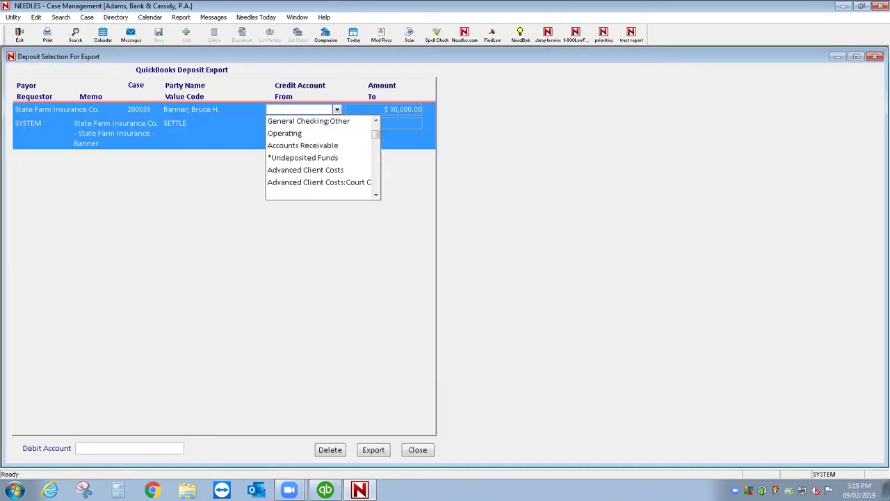
pyautogui.scroll(-3, 319, 156)
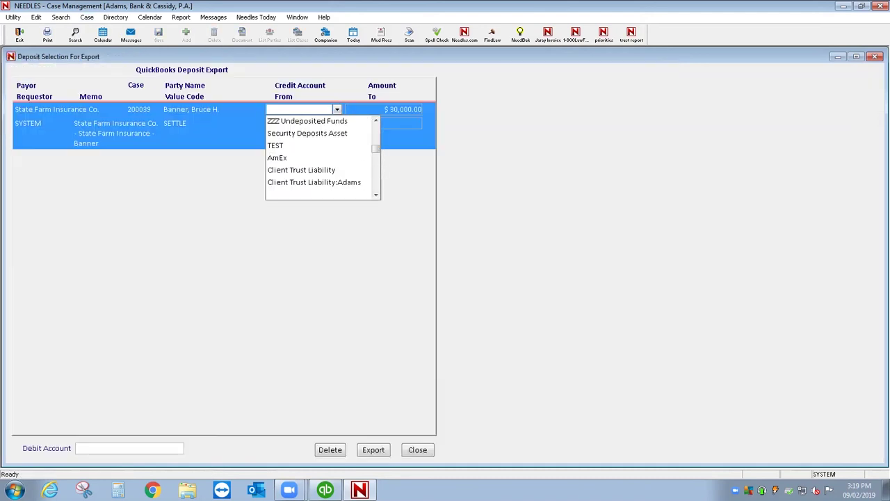
pyautogui.click(301, 170)
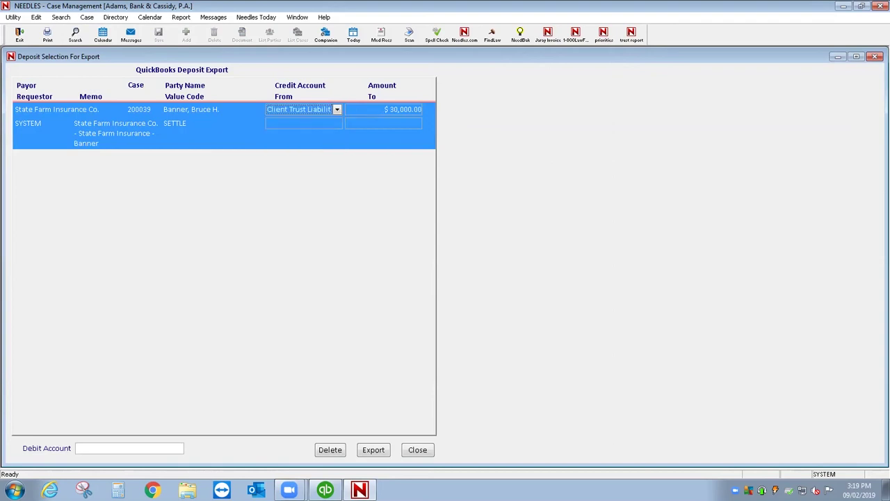
pyautogui.click(129, 449)
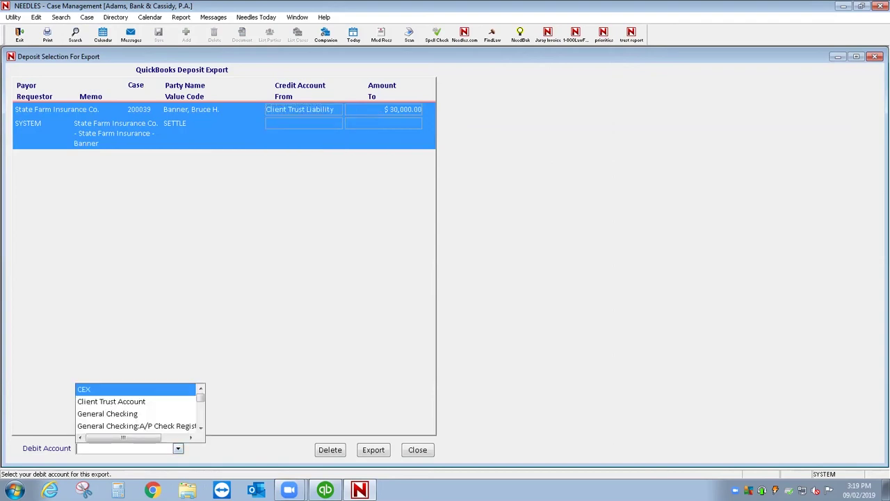
pyautogui.click(114, 401)
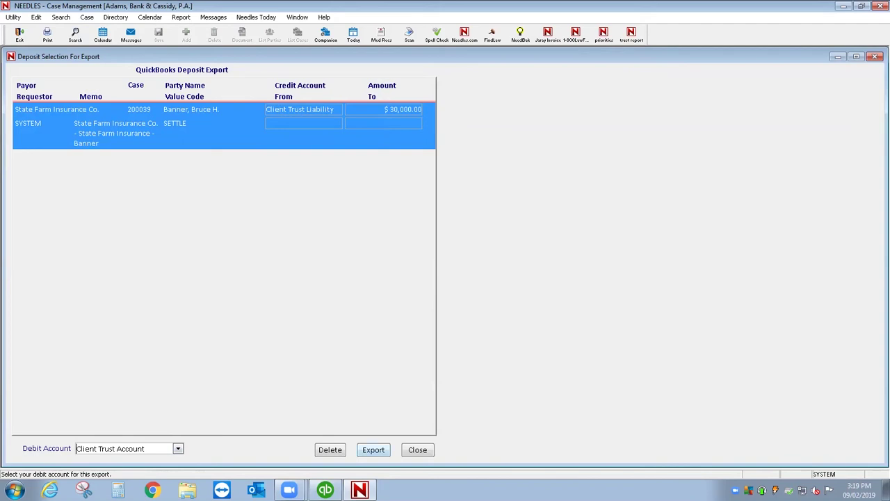
# - Export the State Farm settlement deposit, confirm the export, and close the export summary and deposit selection
pyautogui.click(374, 450)
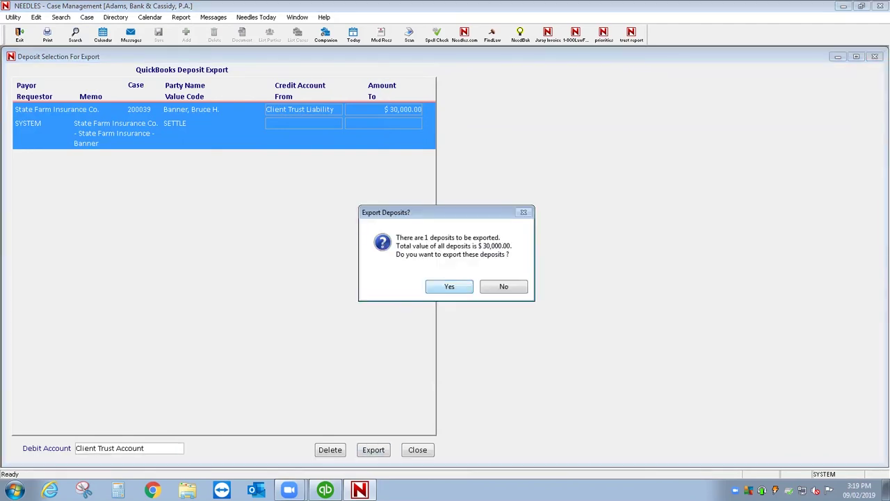
pyautogui.press('Return')
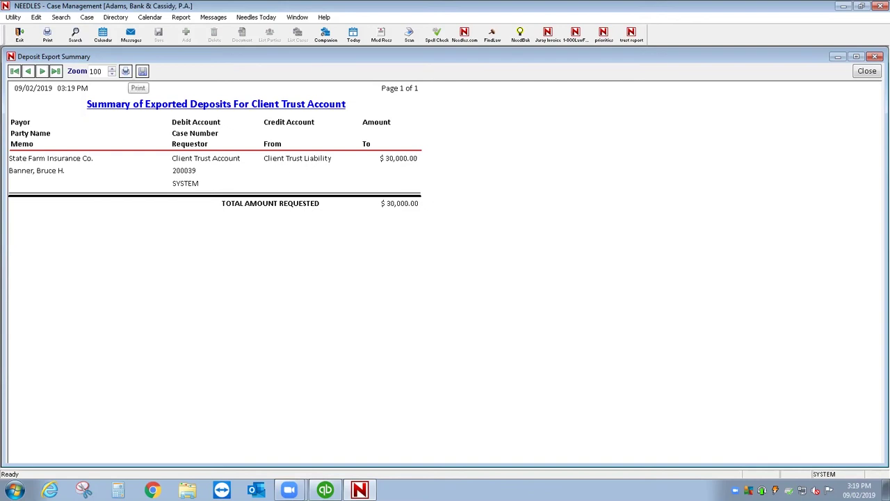
pyautogui.click(867, 70)
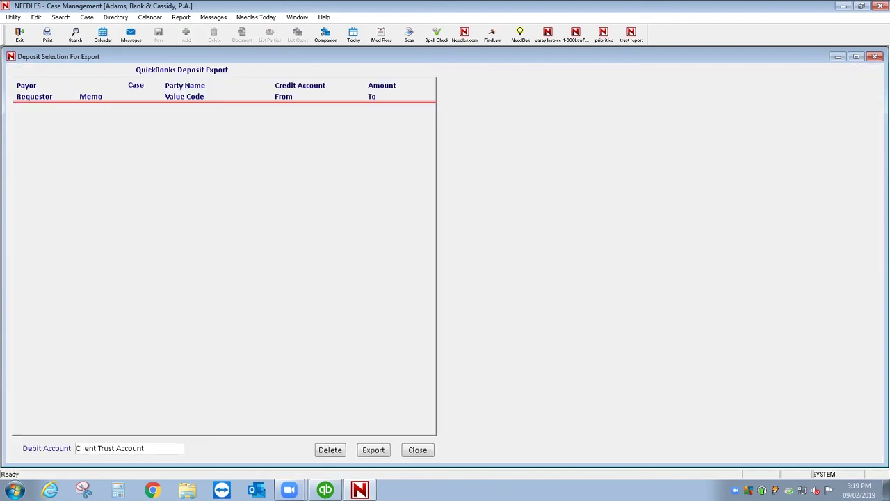
pyautogui.click(417, 450)
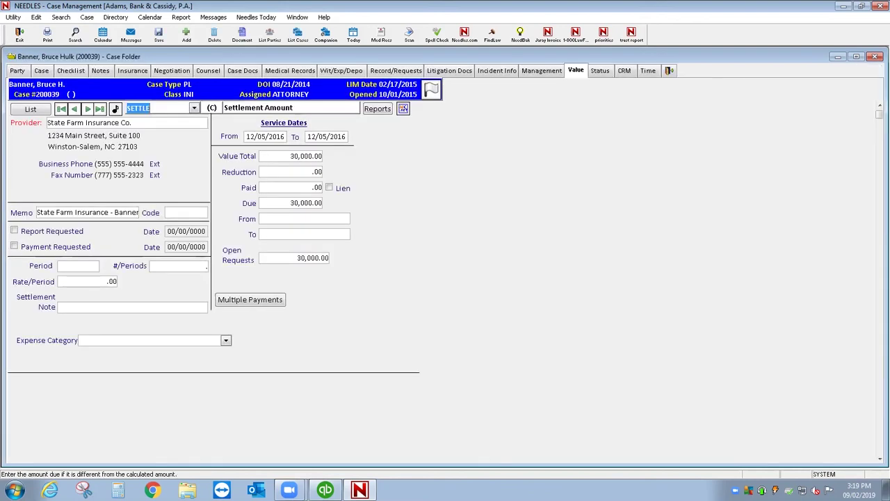
# - Request a check for the Arrowhead Ambulance medical entry and add all remaining value items of the case to the request
pyautogui.click(30, 109)
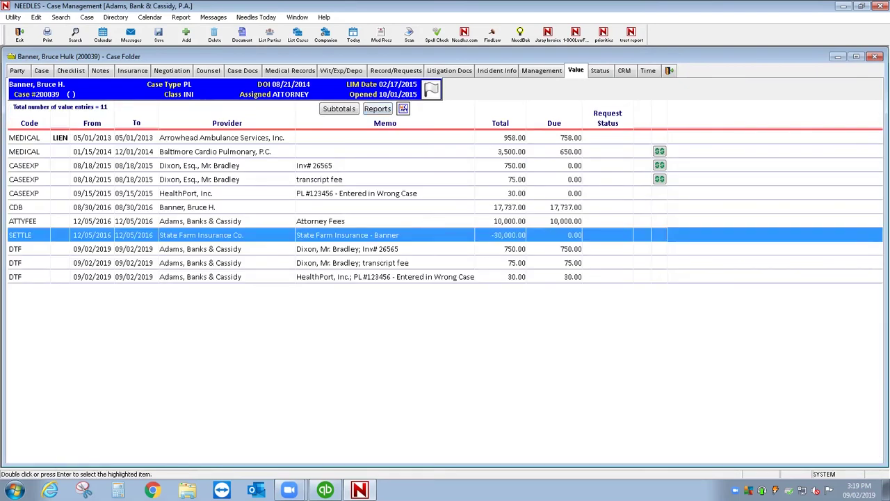
pyautogui.doubleClick(221, 138)
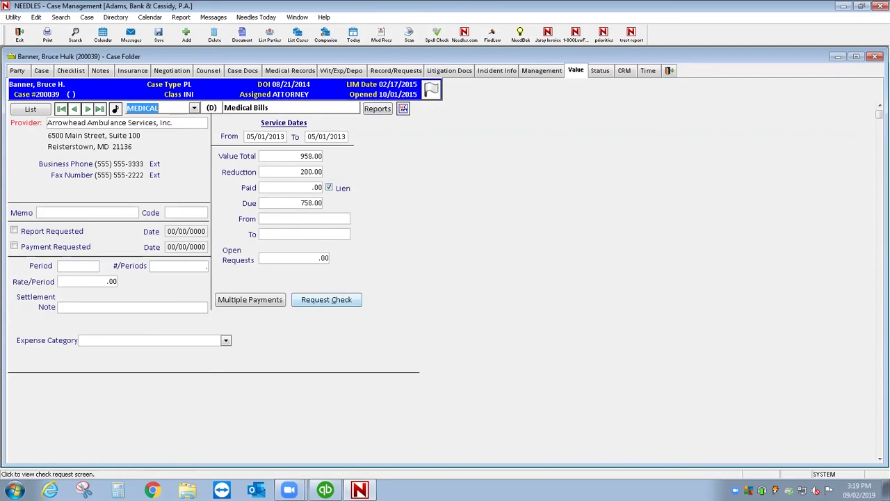
pyautogui.click(326, 299)
pyautogui.click(205, 257)
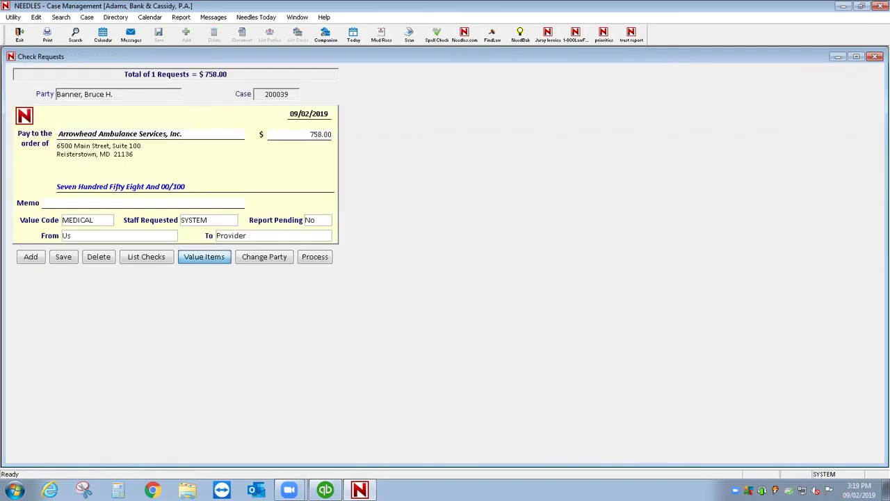
pyautogui.click(124, 275)
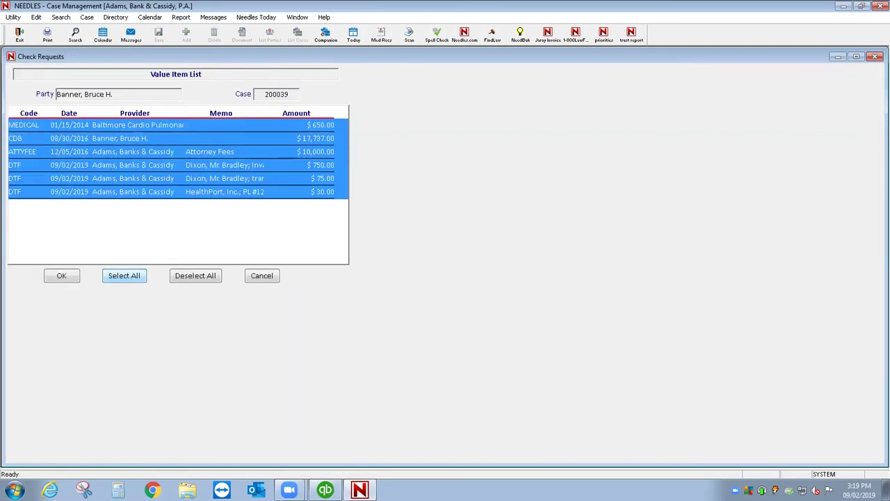
pyautogui.click(61, 275)
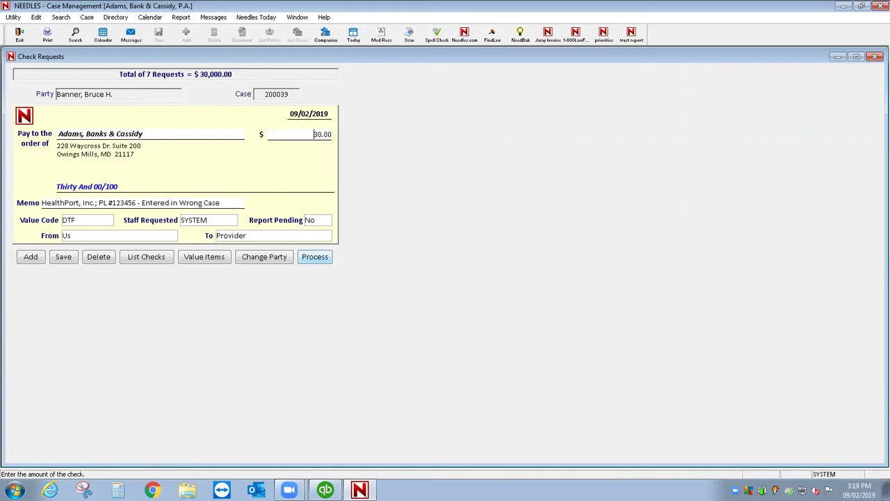
# - Process all the check requests for the case and close the request summary
pyautogui.click(314, 256)
pyautogui.press('Return')
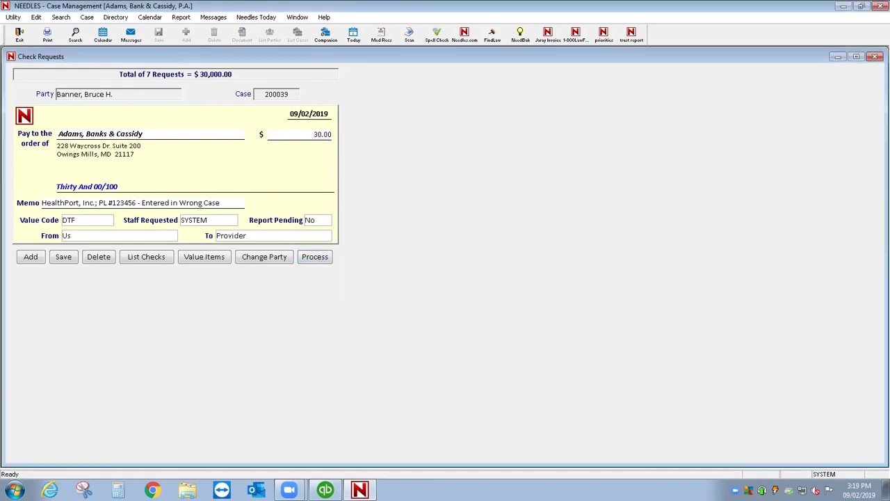
pyautogui.click(867, 71)
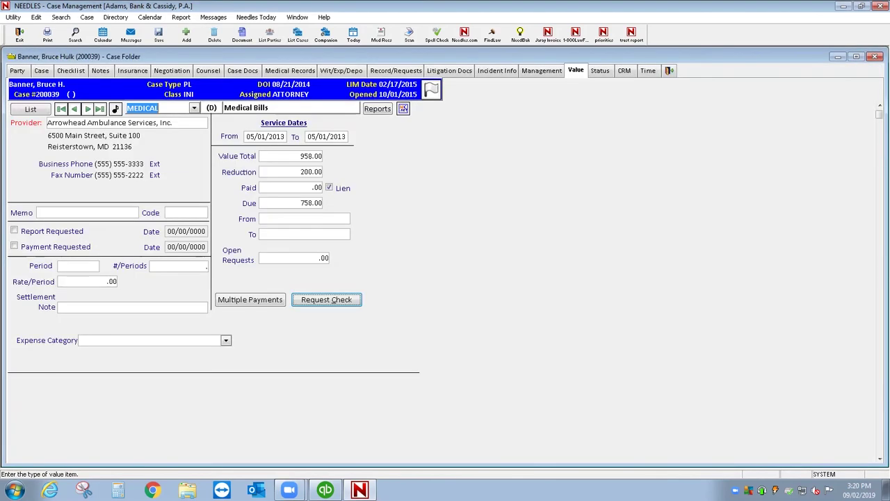
# - Review the requested checks and their debit accounts in the check export selection, and close it without exporting
pyautogui.click(31, 109)
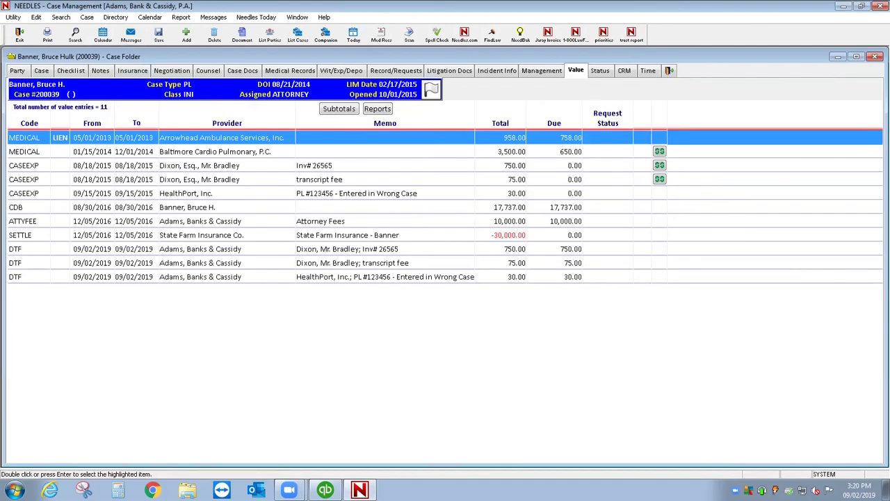
pyautogui.click(86, 16)
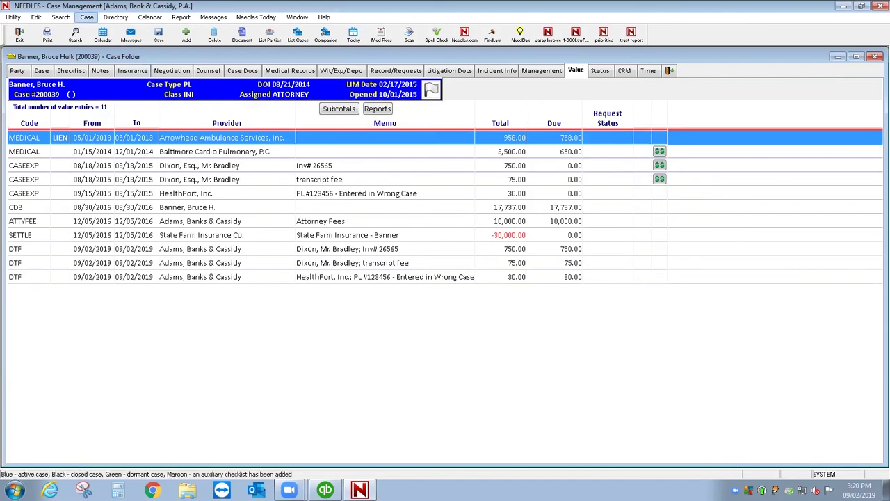
pyautogui.moveTo(121, 211)
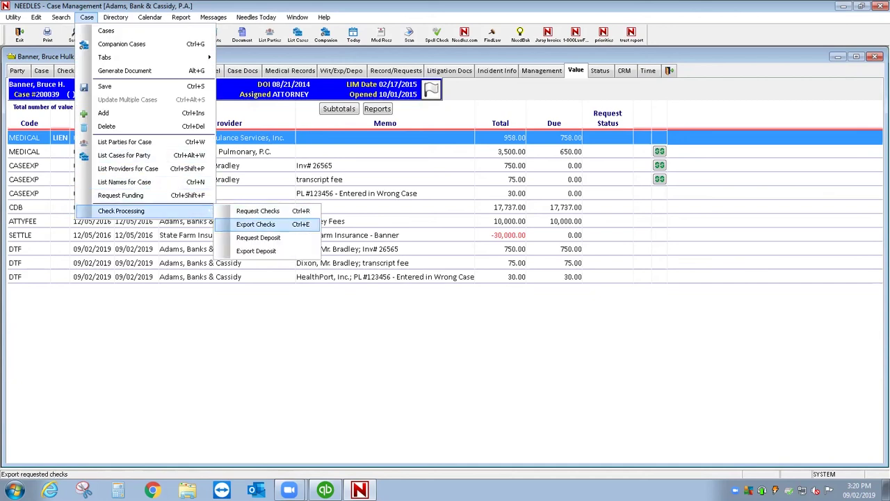
pyautogui.click(254, 224)
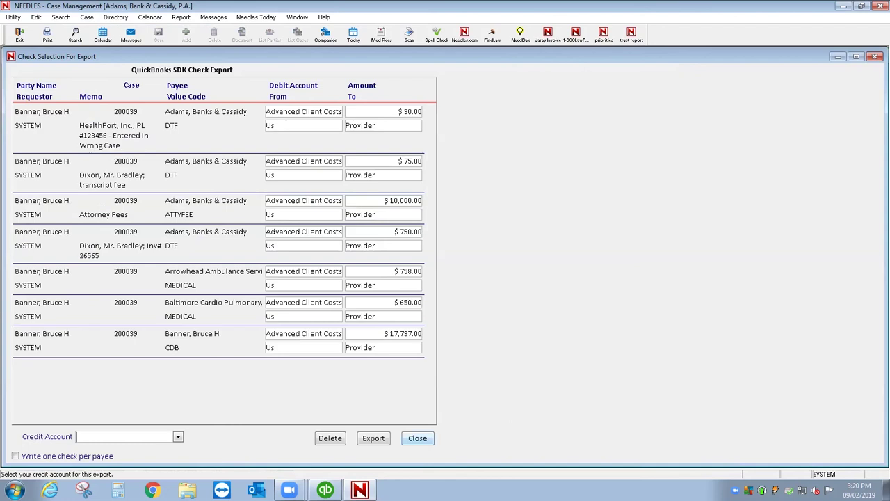
pyautogui.click(417, 437)
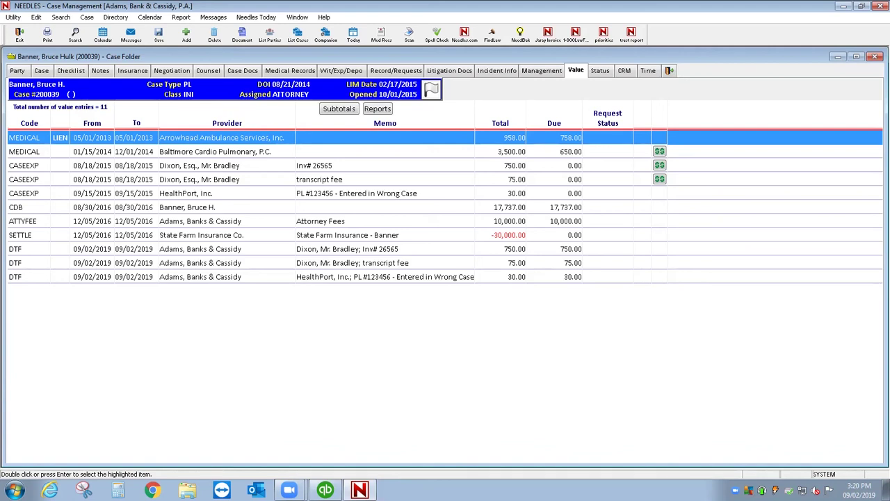
# - Add the suite number to the business address of the Inv# 26565 expense's provider, save it, and check the vendor's address in QuickBooks
pyautogui.doubleClick(314, 165)
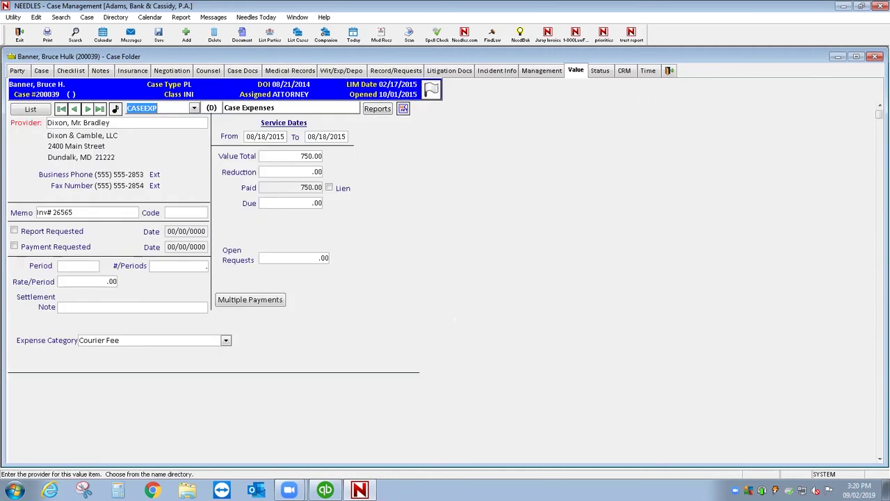
pyautogui.doubleClick(91, 123)
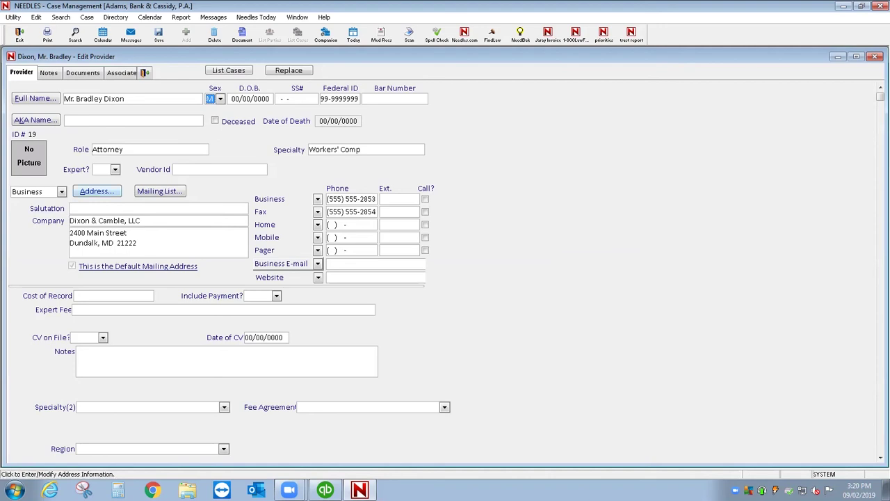
pyautogui.click(97, 191)
pyautogui.click(467, 208)
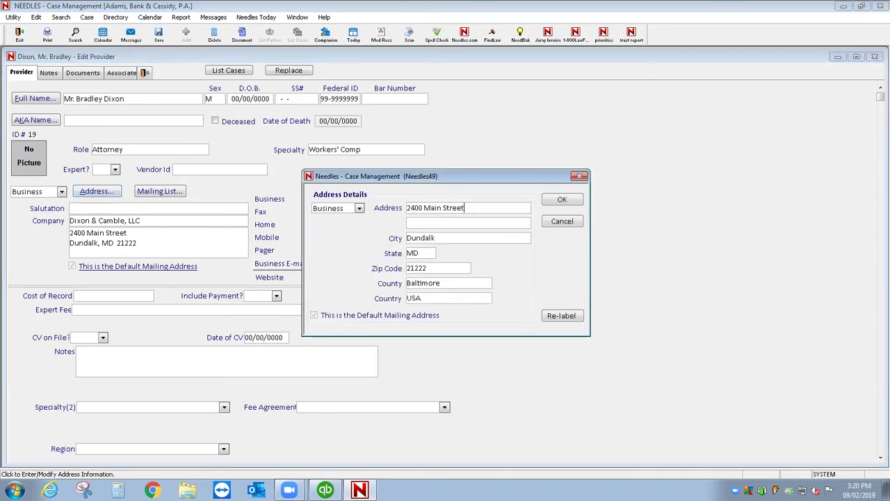
pyautogui.write(', Suite 200')
pyautogui.press('Return')
pyautogui.press('Escape')
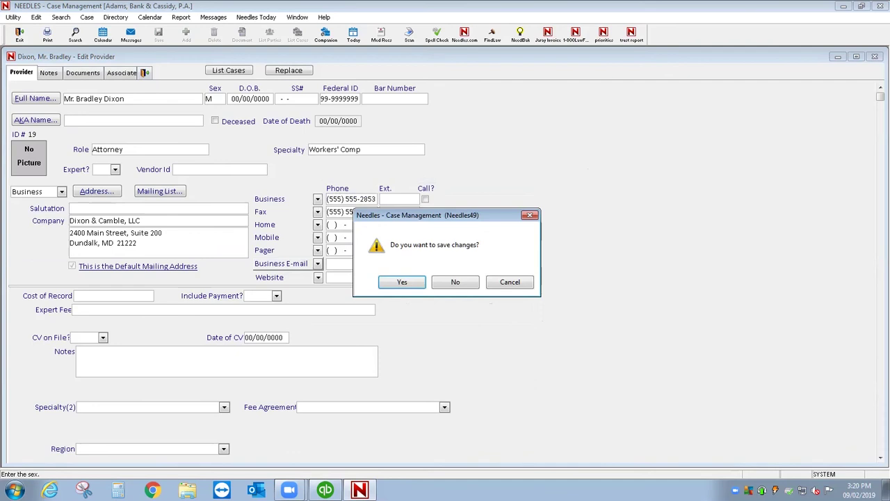
pyautogui.press('Return')
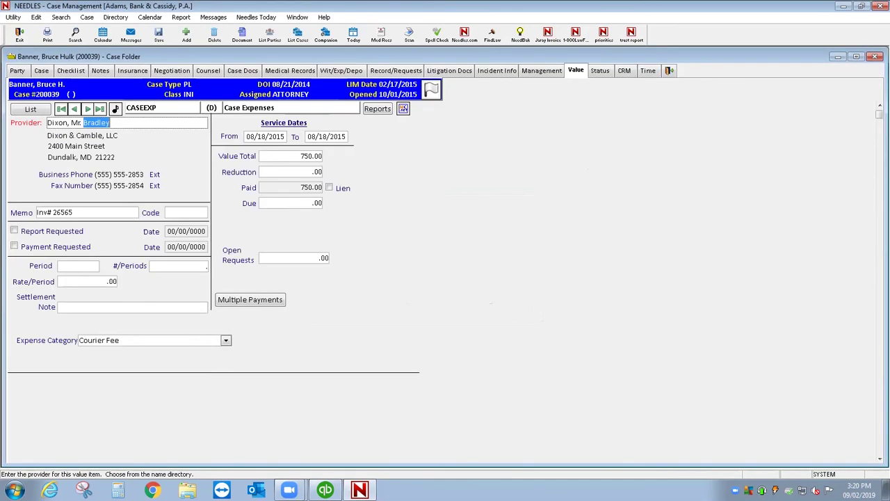
pyautogui.click(324, 489)
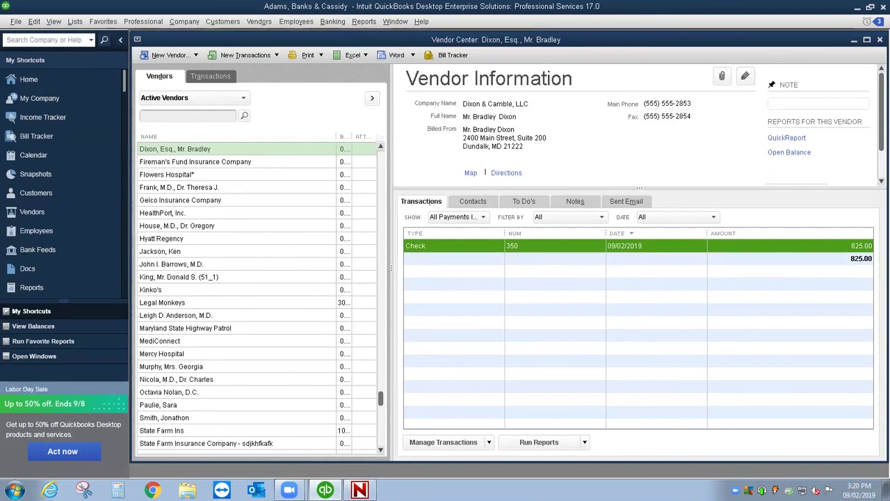
pyautogui.click(360, 490)
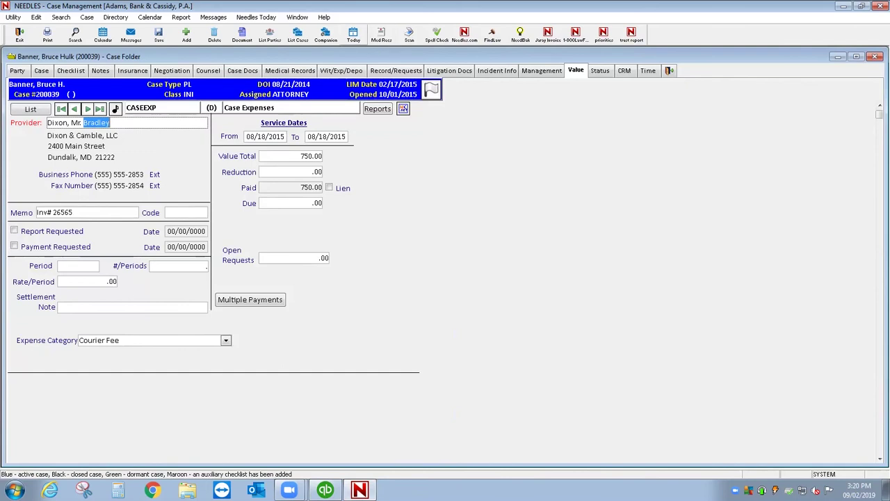
# - Consult the Needles help chapters on the Accounting System Interface and the QuickBooks SDK Interface
pyautogui.click(324, 17)
pyautogui.click(339, 31)
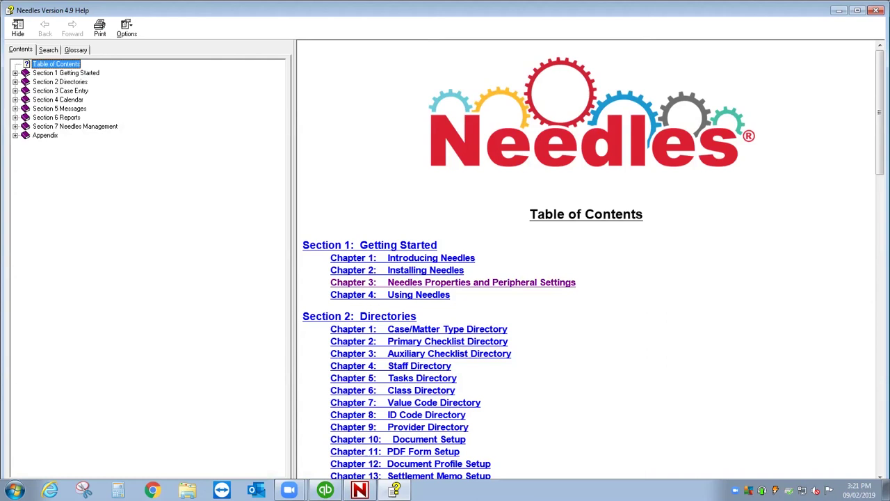
pyautogui.scroll(-5, 591, 257)
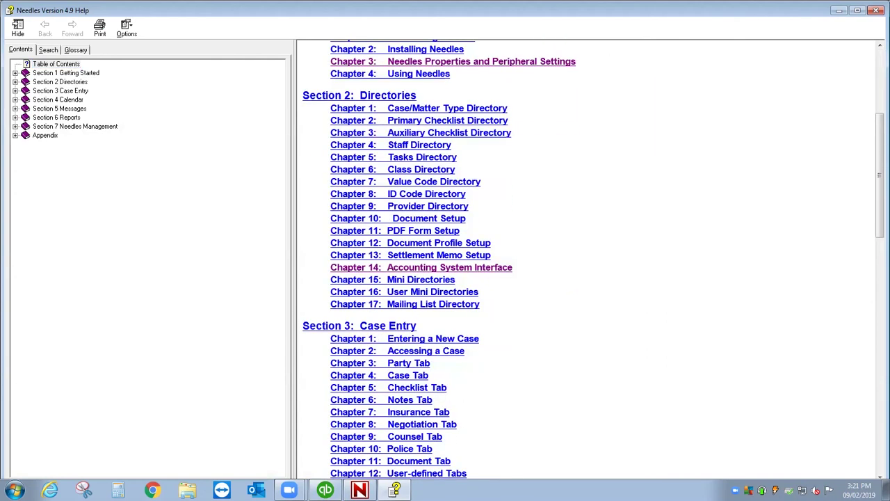
pyautogui.click(420, 267)
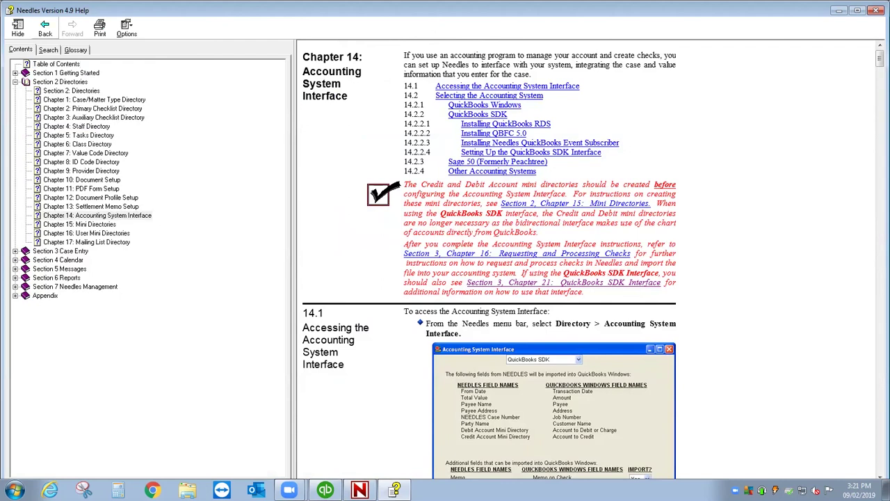
pyautogui.hotkey('alt', 'Left')
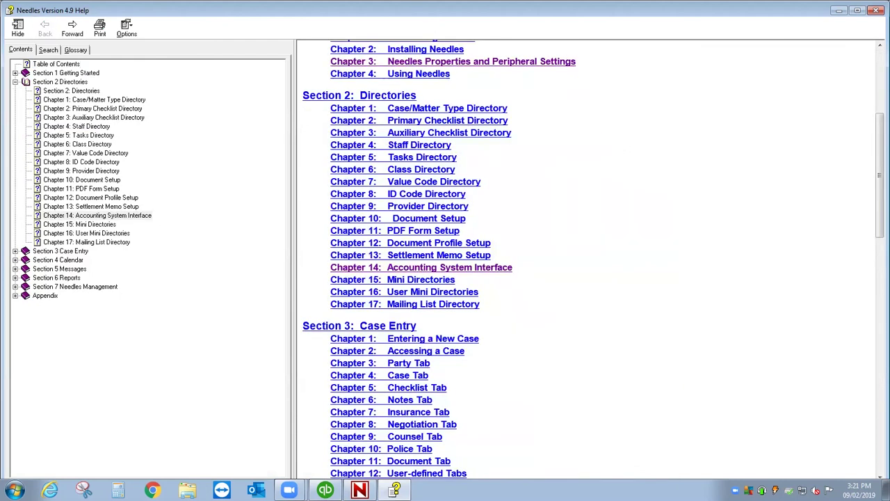
pyautogui.scroll(-1, 591, 258)
pyautogui.scroll(-8, 591, 257)
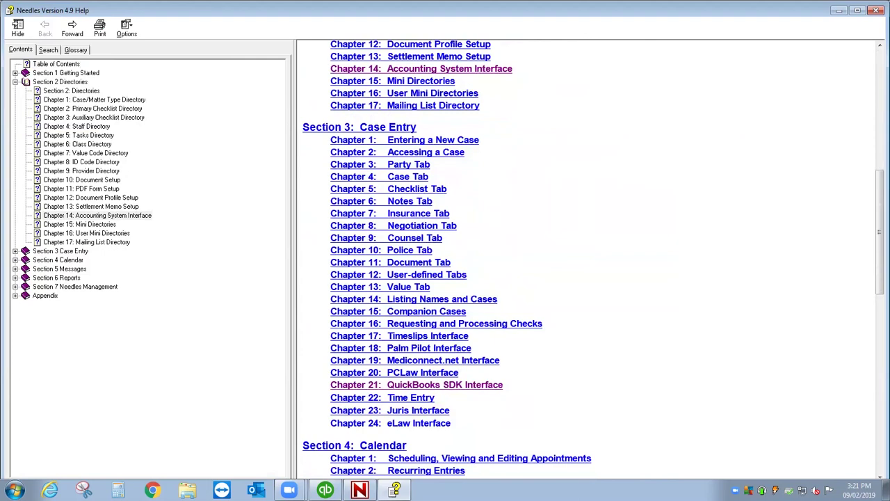
pyautogui.click(445, 384)
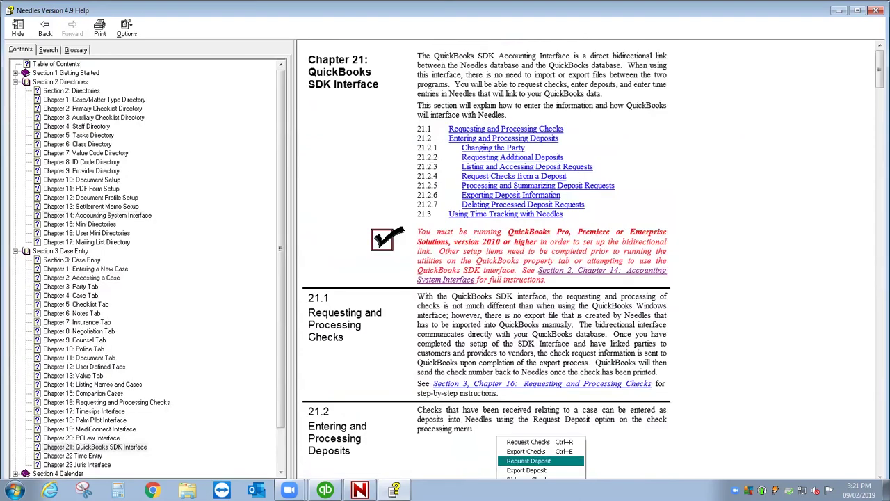